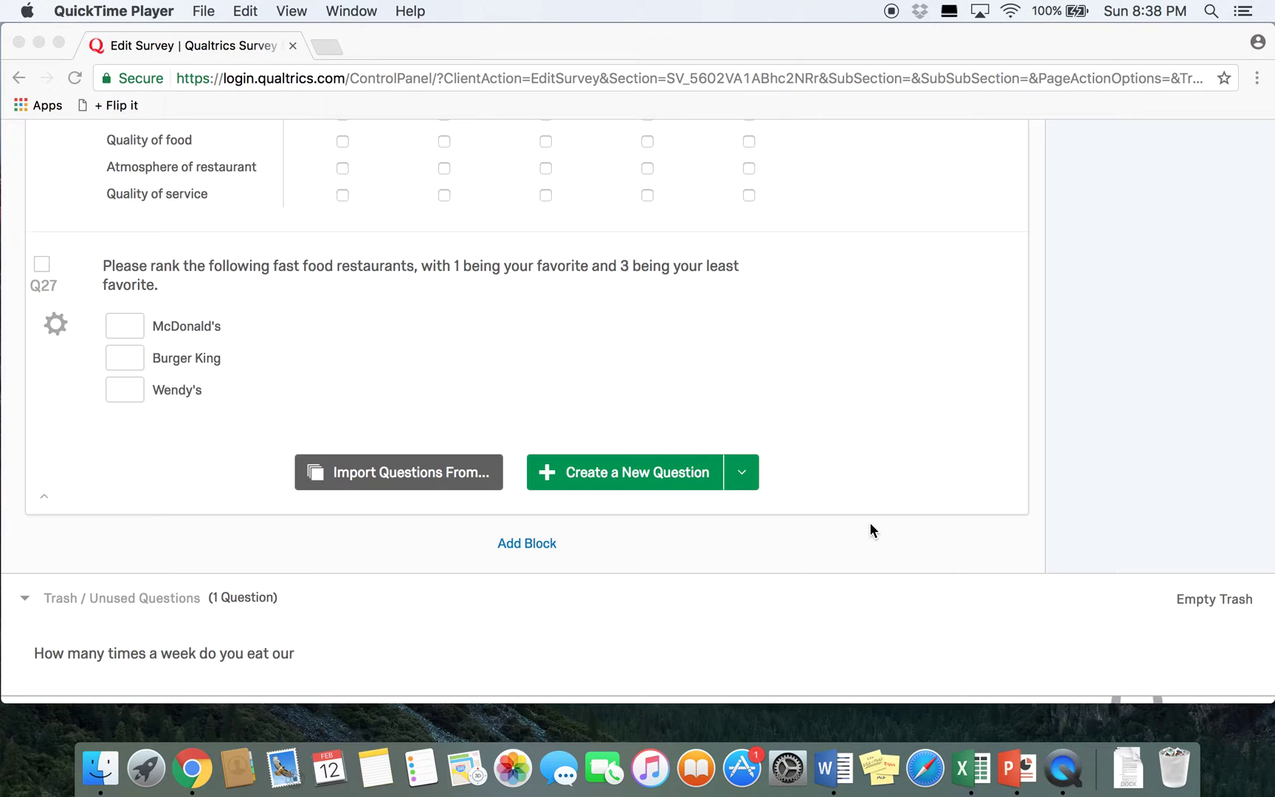
# Add a Text Entry question, Q13: 'How many times a week do you eat out or get food to-go from a restaurant?'.
pyautogui.click(791, 438)
pyautogui.click(741, 478)
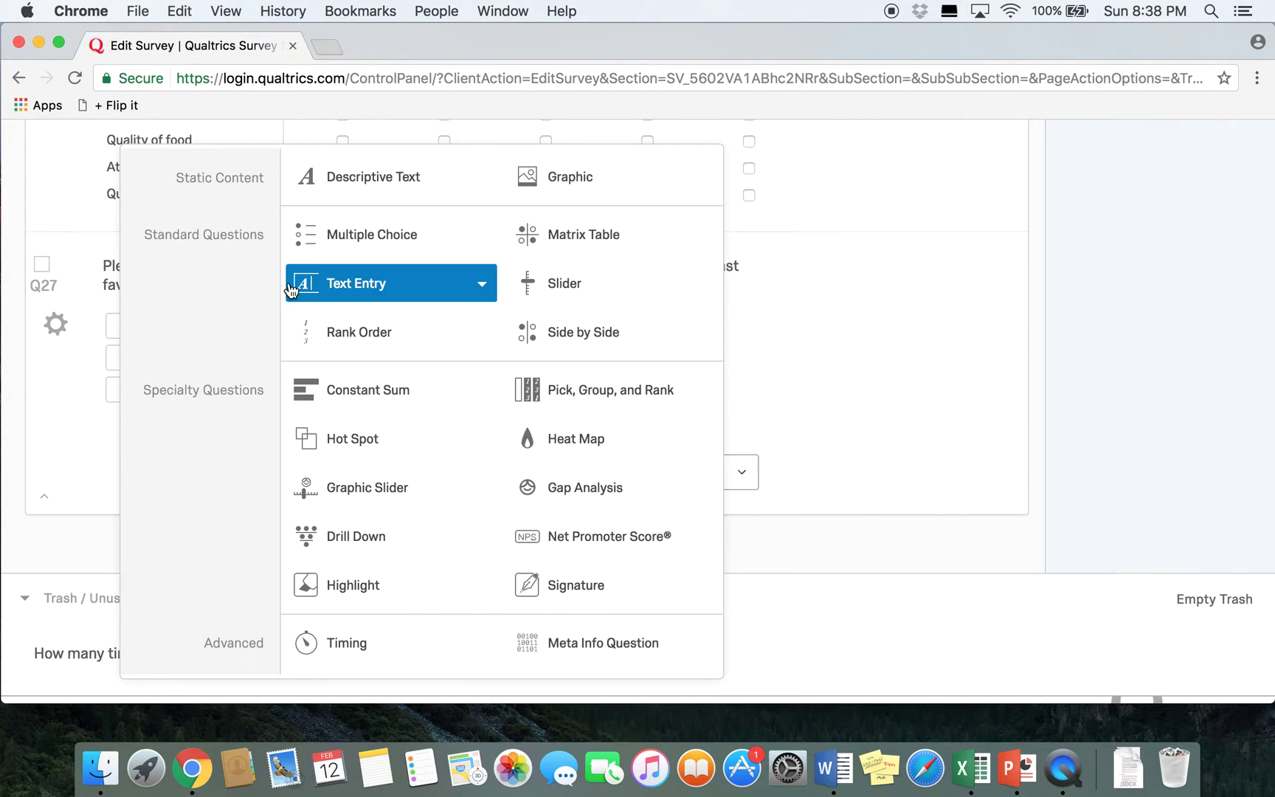
pyautogui.click(340, 286)
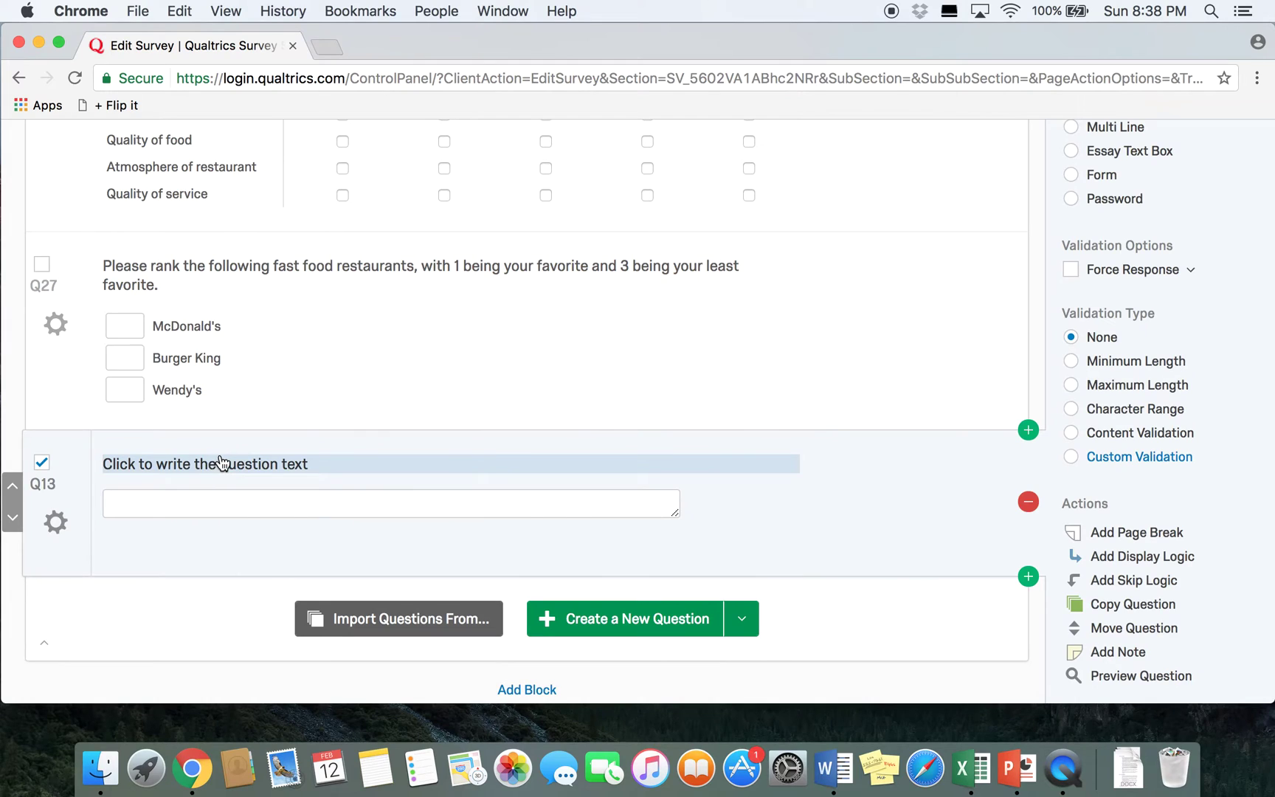
pyautogui.click(221, 462)
pyautogui.write('How man')
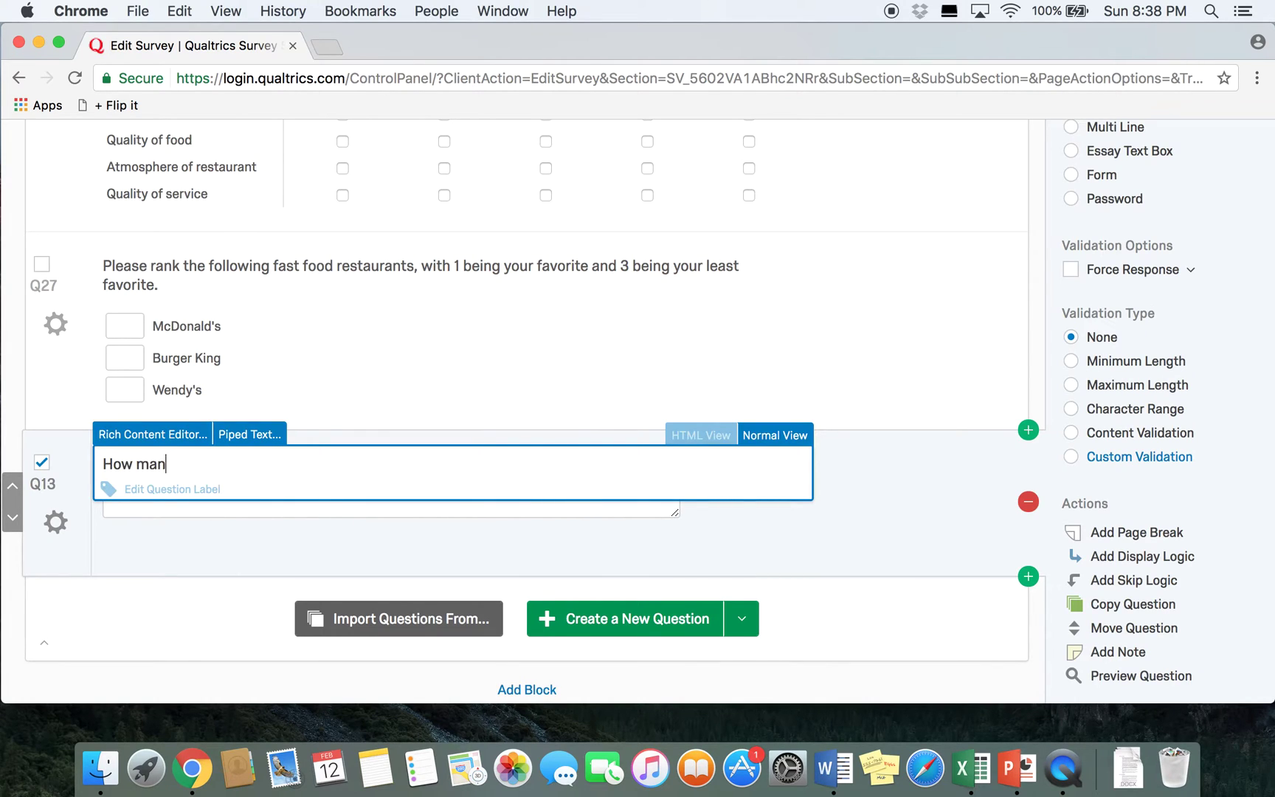
pyautogui.write('y times a week do you eat out or ')
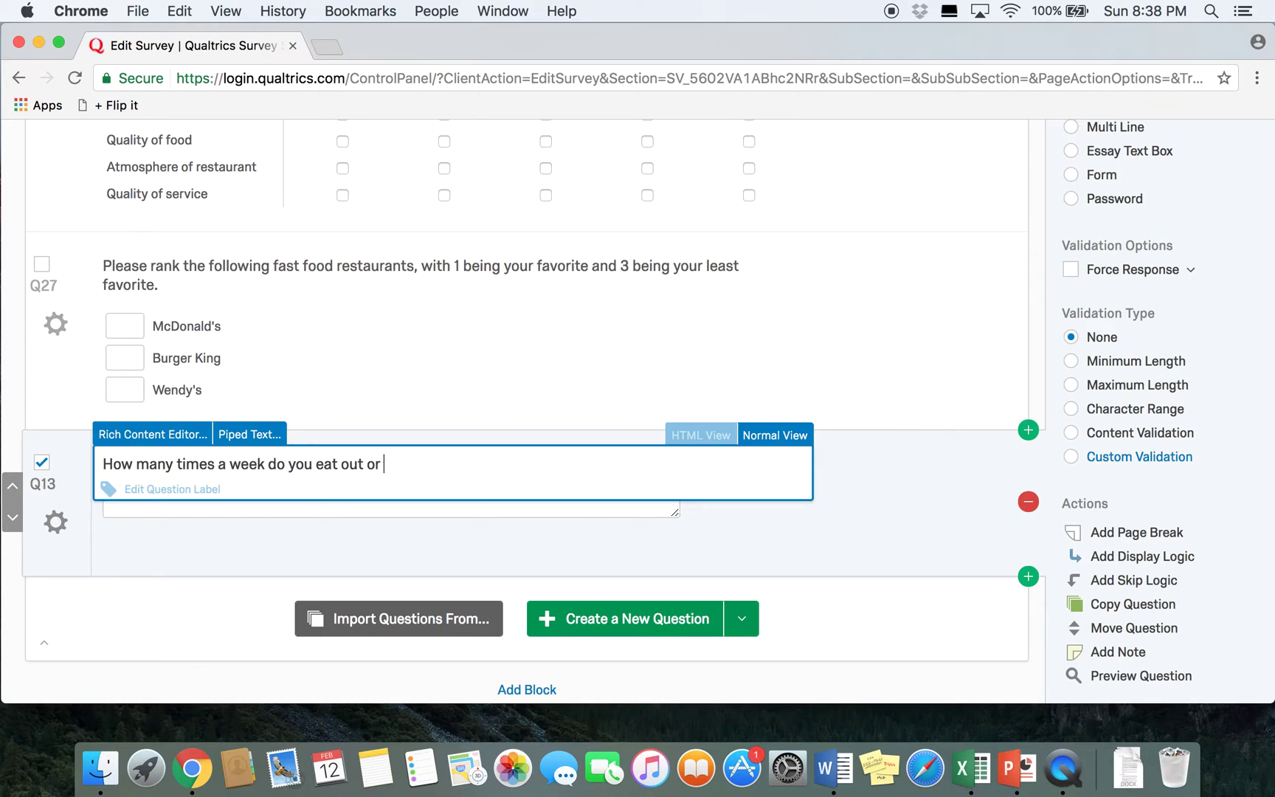
pyautogui.write('get food to-go from a restaur')
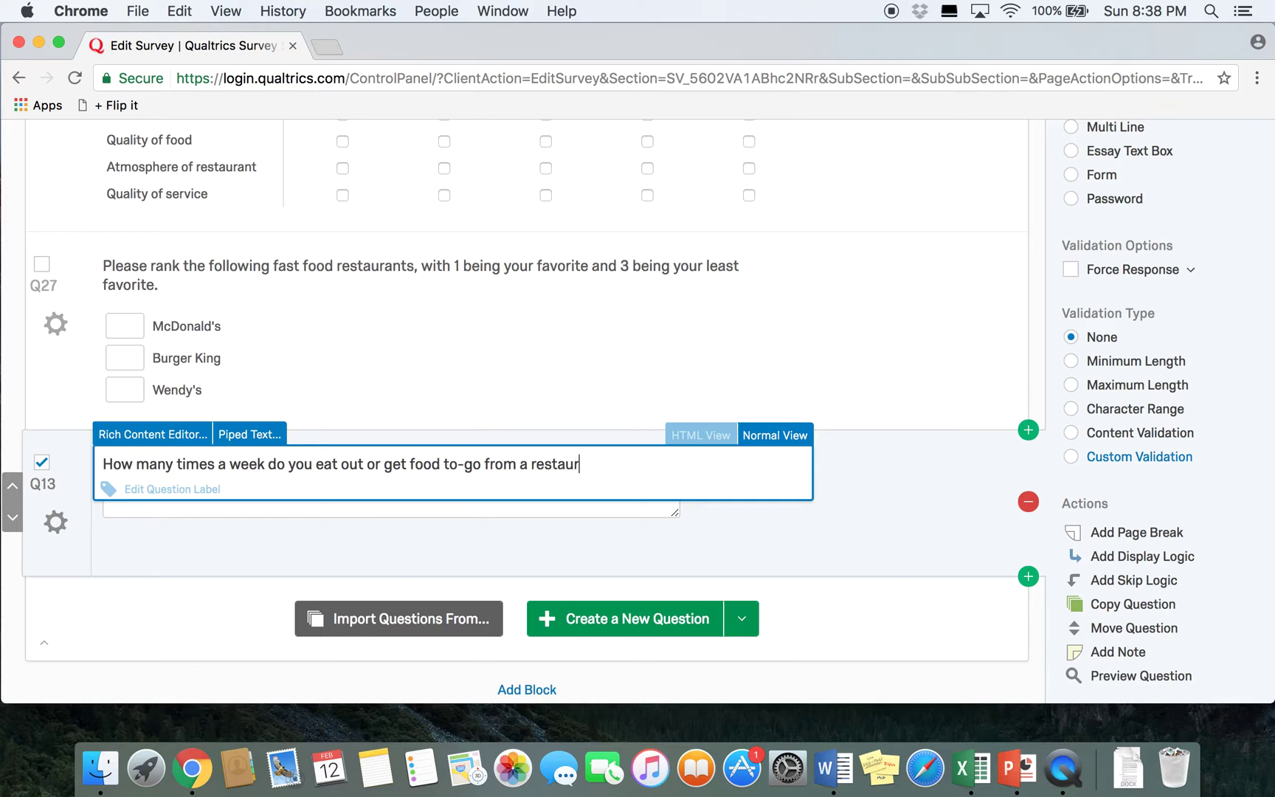
pyautogui.write('ant?')
pyautogui.click(932, 514)
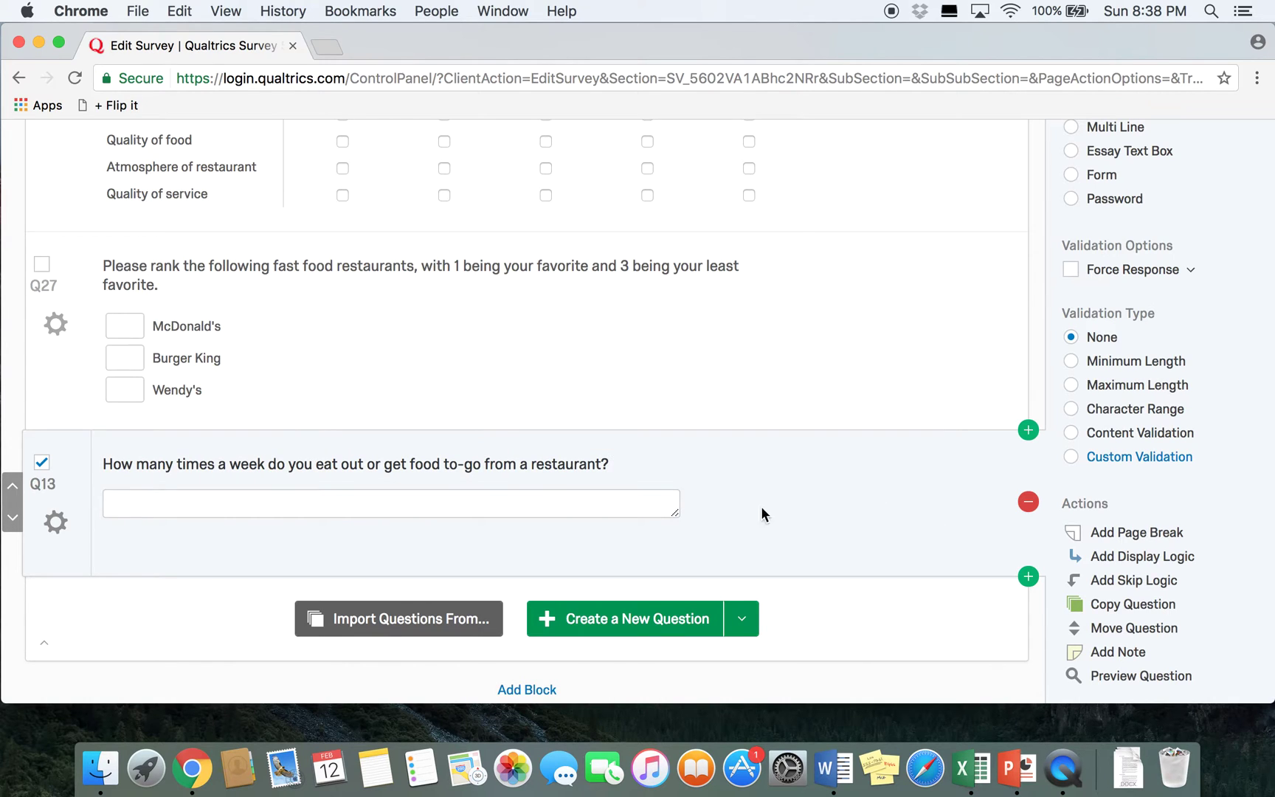
pyautogui.click(155, 501)
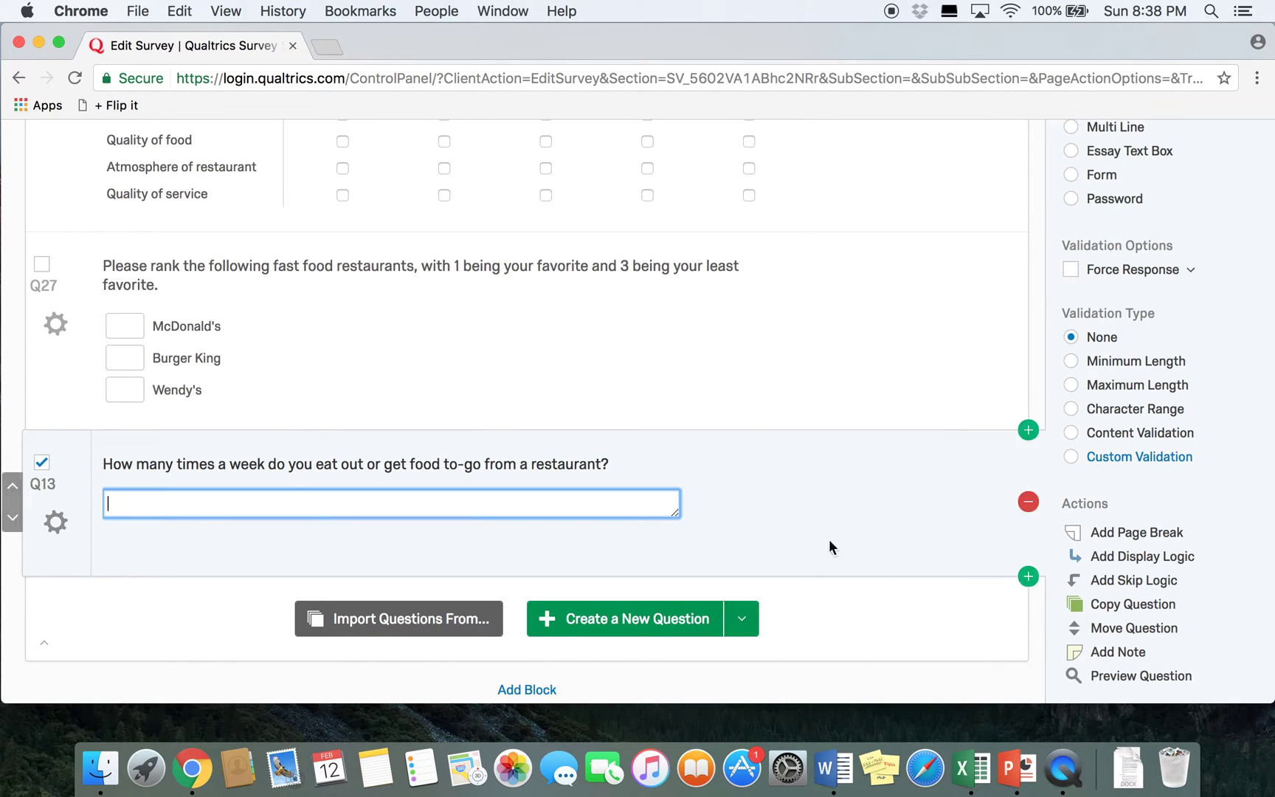
pyautogui.scroll(-5, 801, 550)
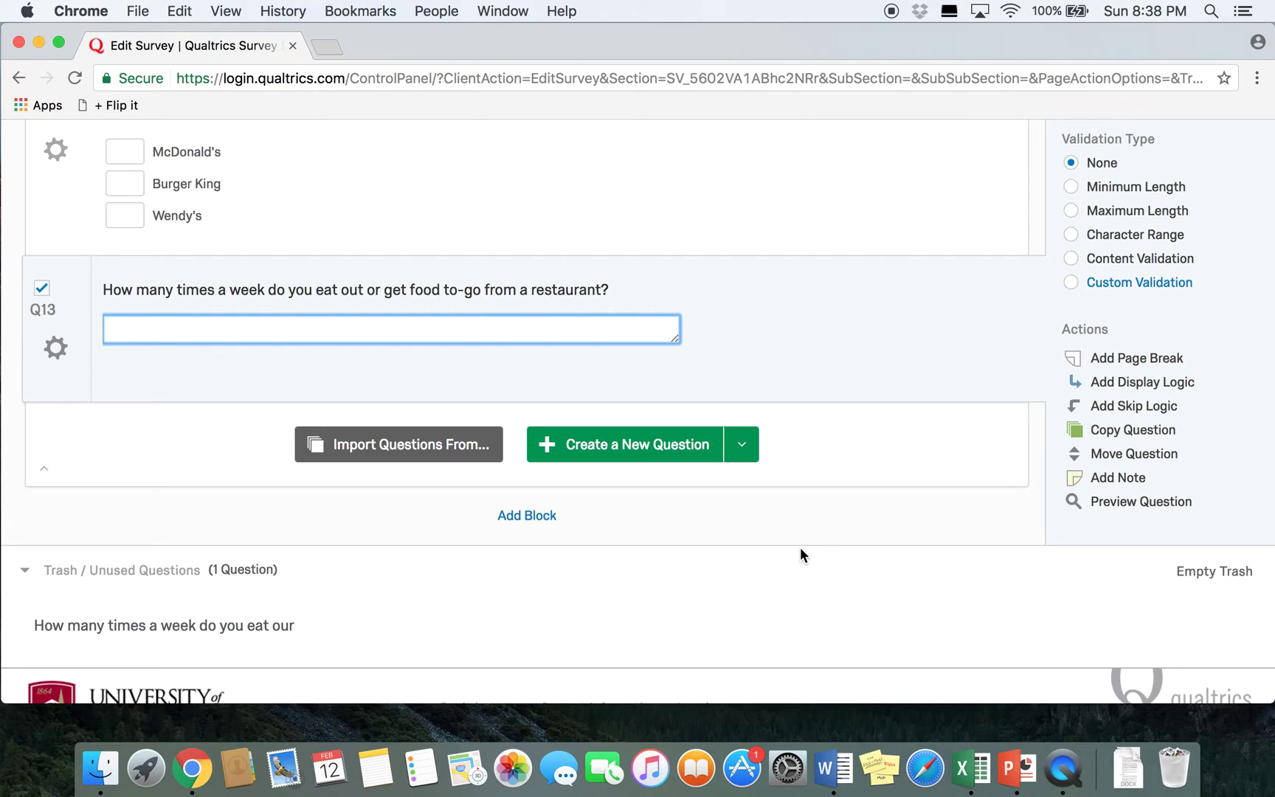
pyautogui.click(744, 450)
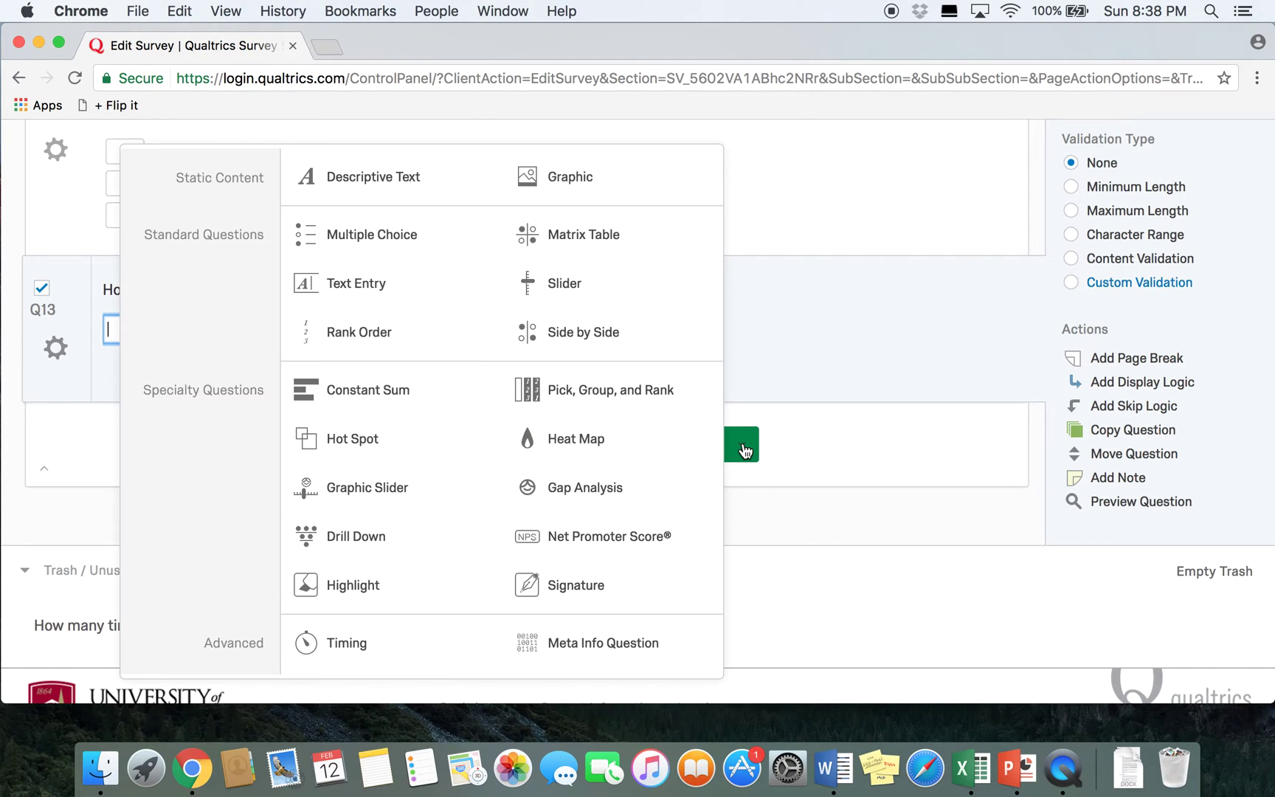
# Insert a Slider question as Q14 and remove two choices, leaving a single slider.
pyautogui.click(608, 281)
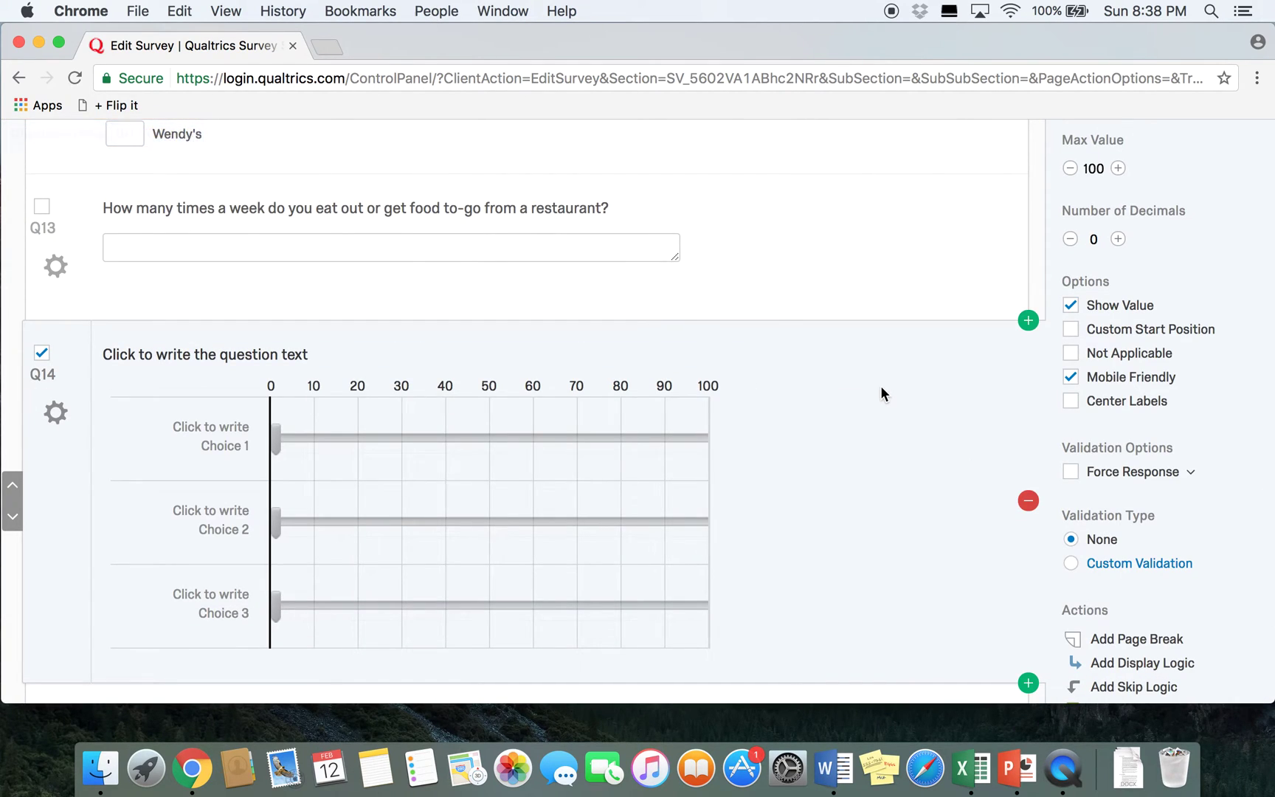
pyautogui.scroll(1, 880, 385)
pyautogui.scroll(-2, 880, 391)
pyautogui.scroll(10, 882, 406)
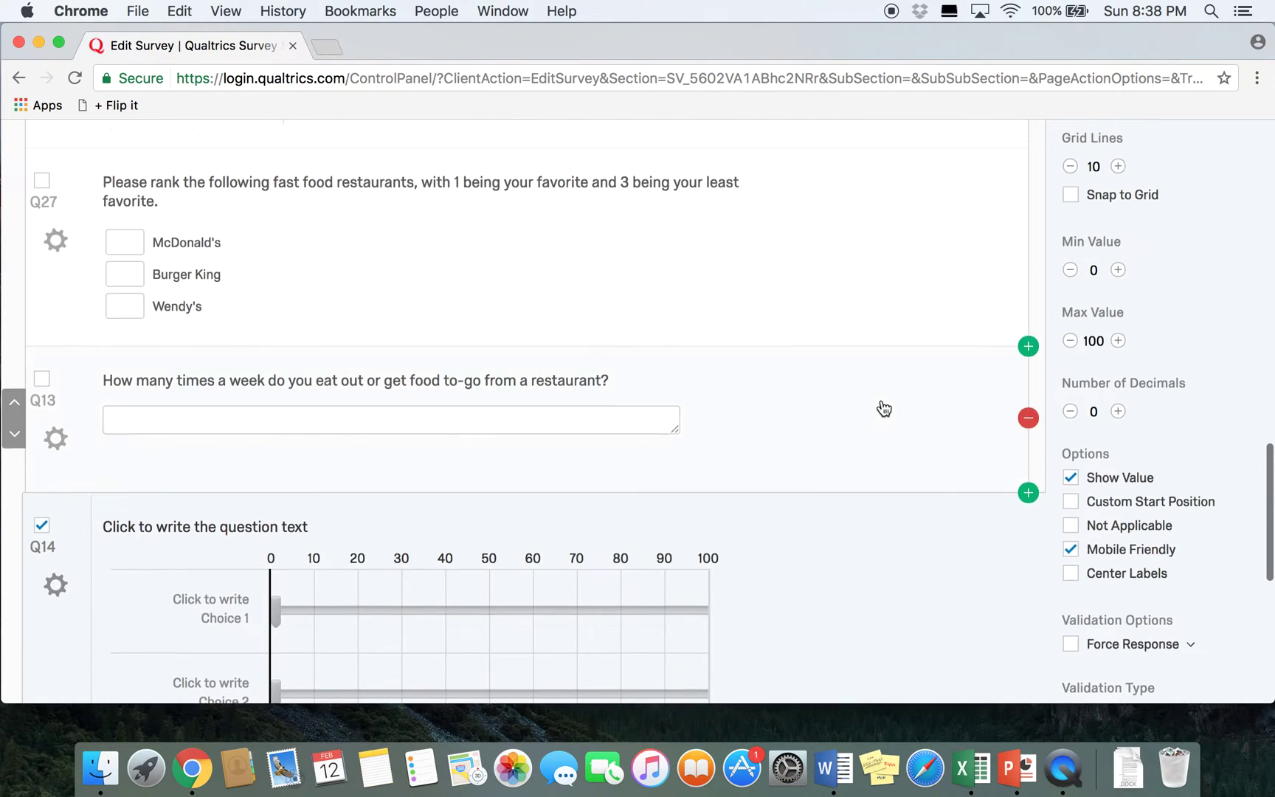
pyautogui.scroll(5, 883, 408)
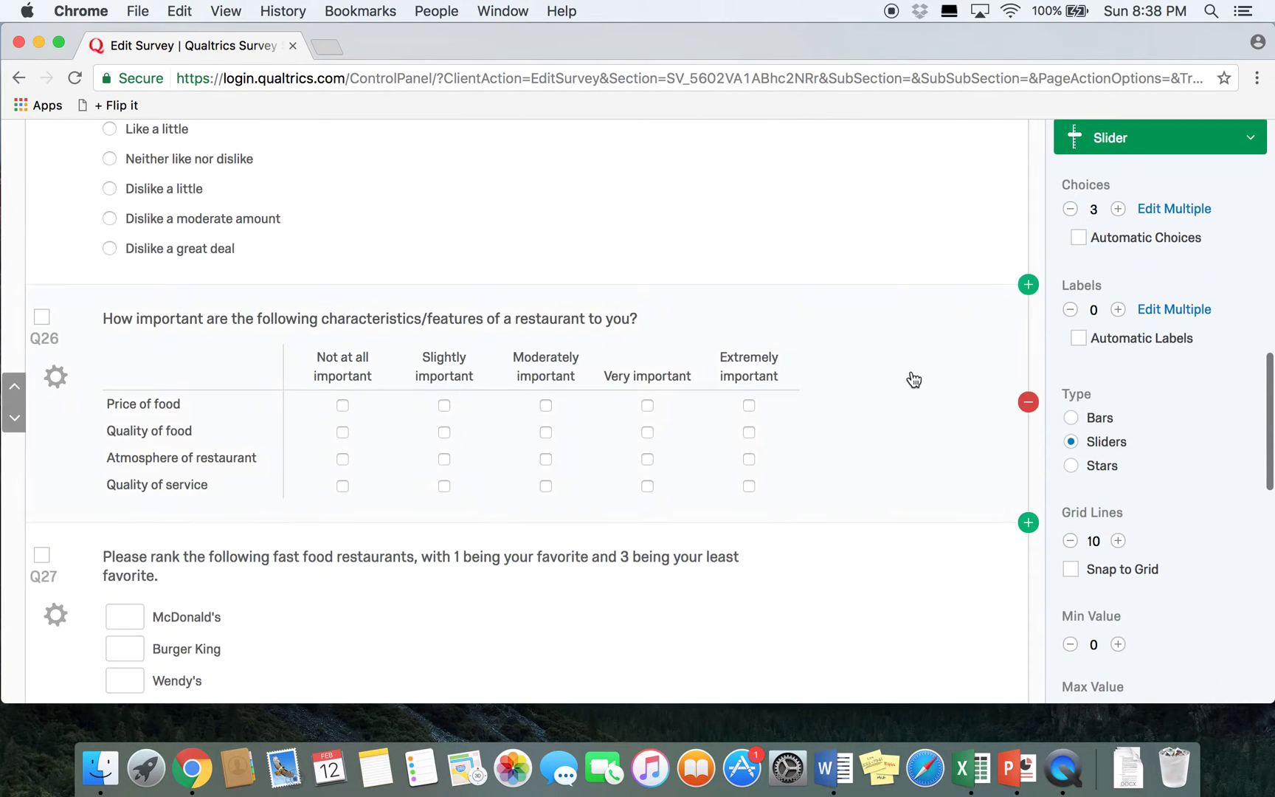
pyautogui.click(1070, 210)
pyautogui.click(1070, 210)
pyautogui.scroll(-14, 1022, 439)
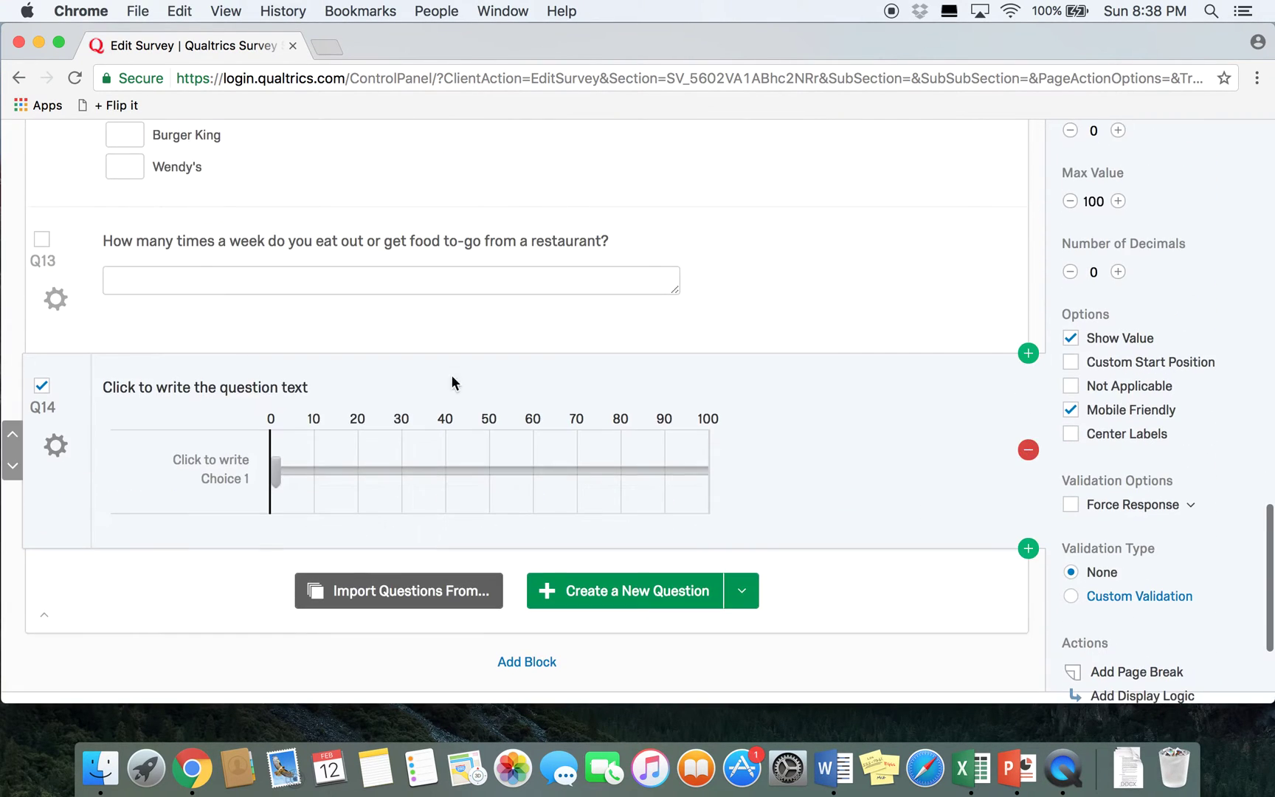
pyautogui.click(297, 391)
# Word Q14 'How much money are you willing to spend on lunch?' and label its choice 'Amount in USD'.
pyautogui.write('H')
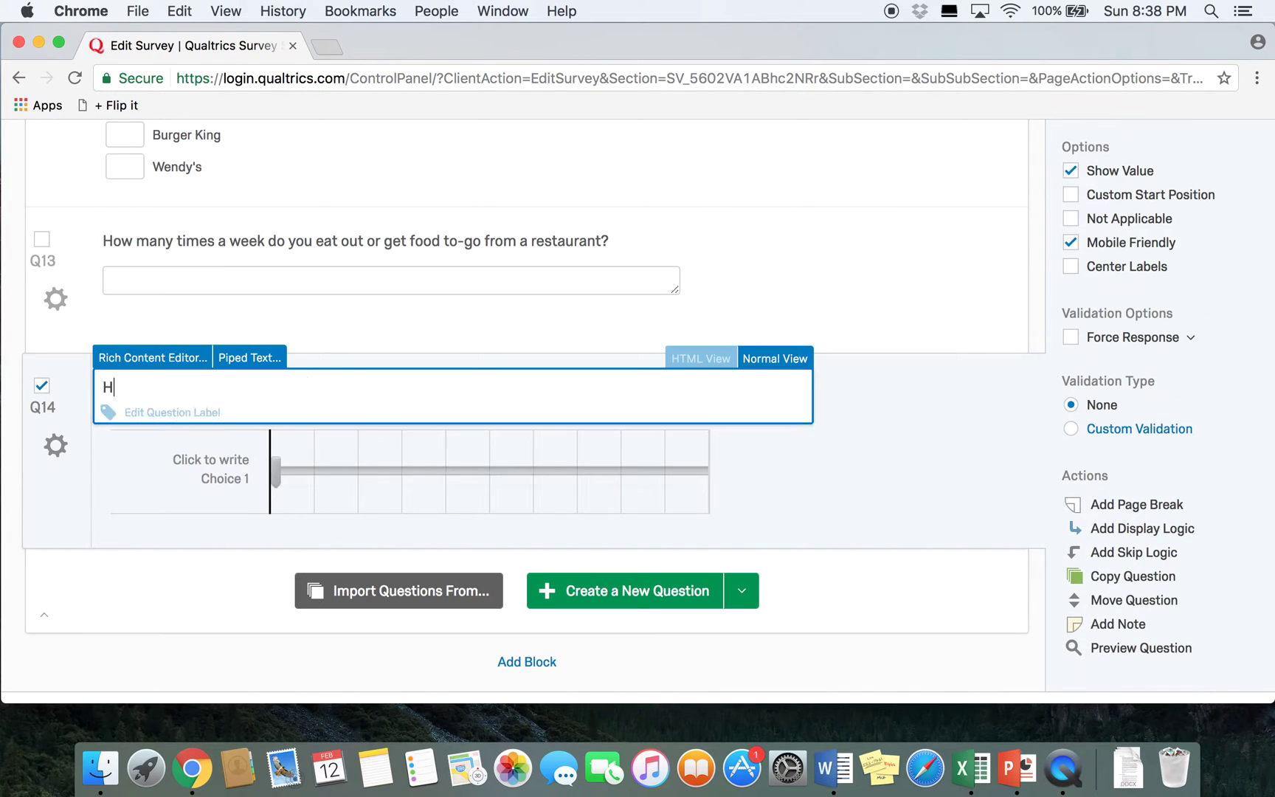
pyautogui.write('ow much money')
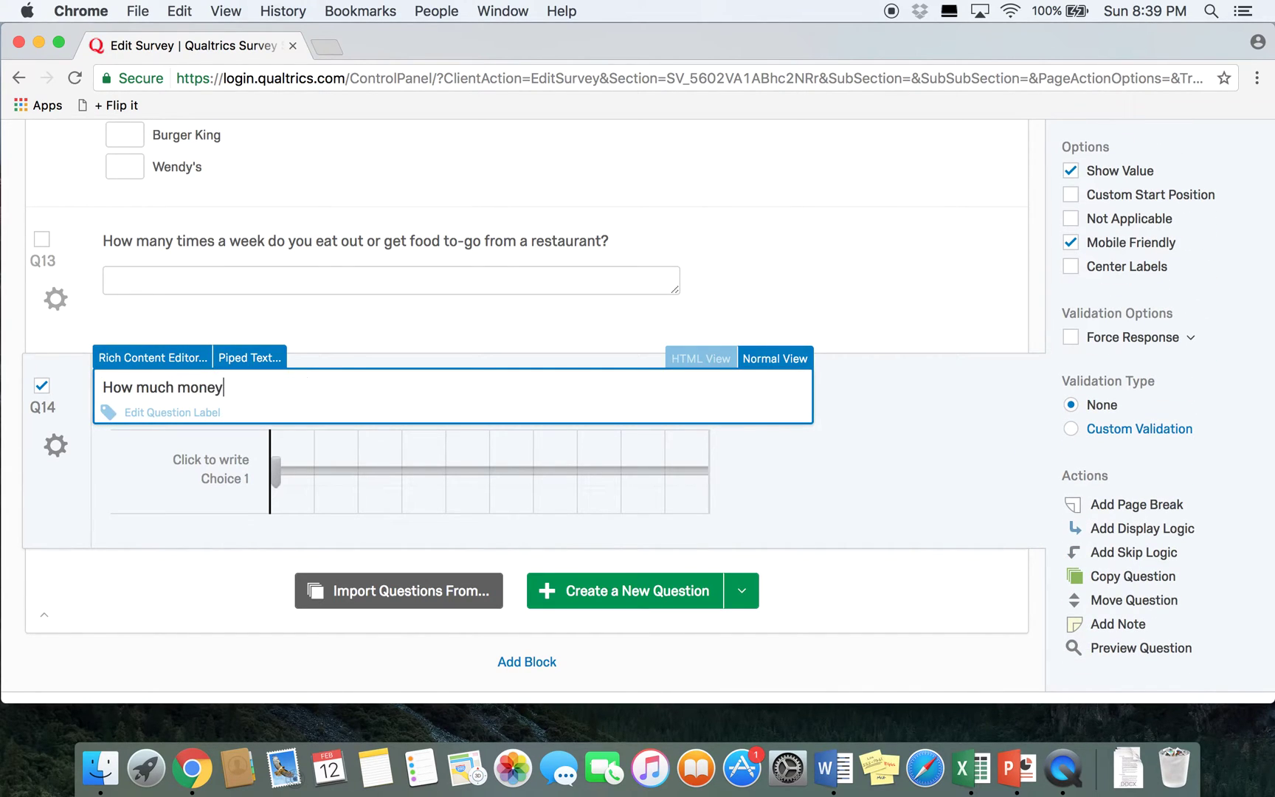
pyautogui.write(' are you willing t')
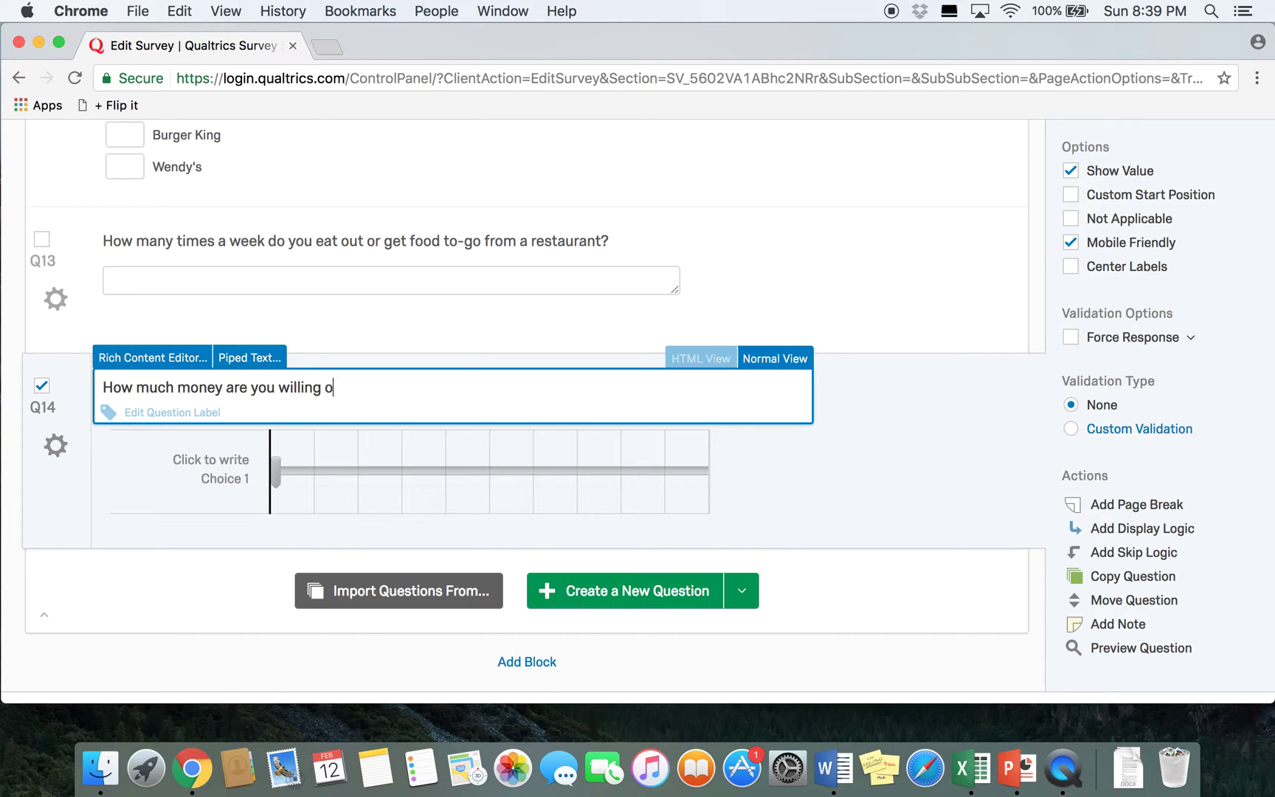
pyautogui.write('o spend on lunch?')
pyautogui.click(206, 475)
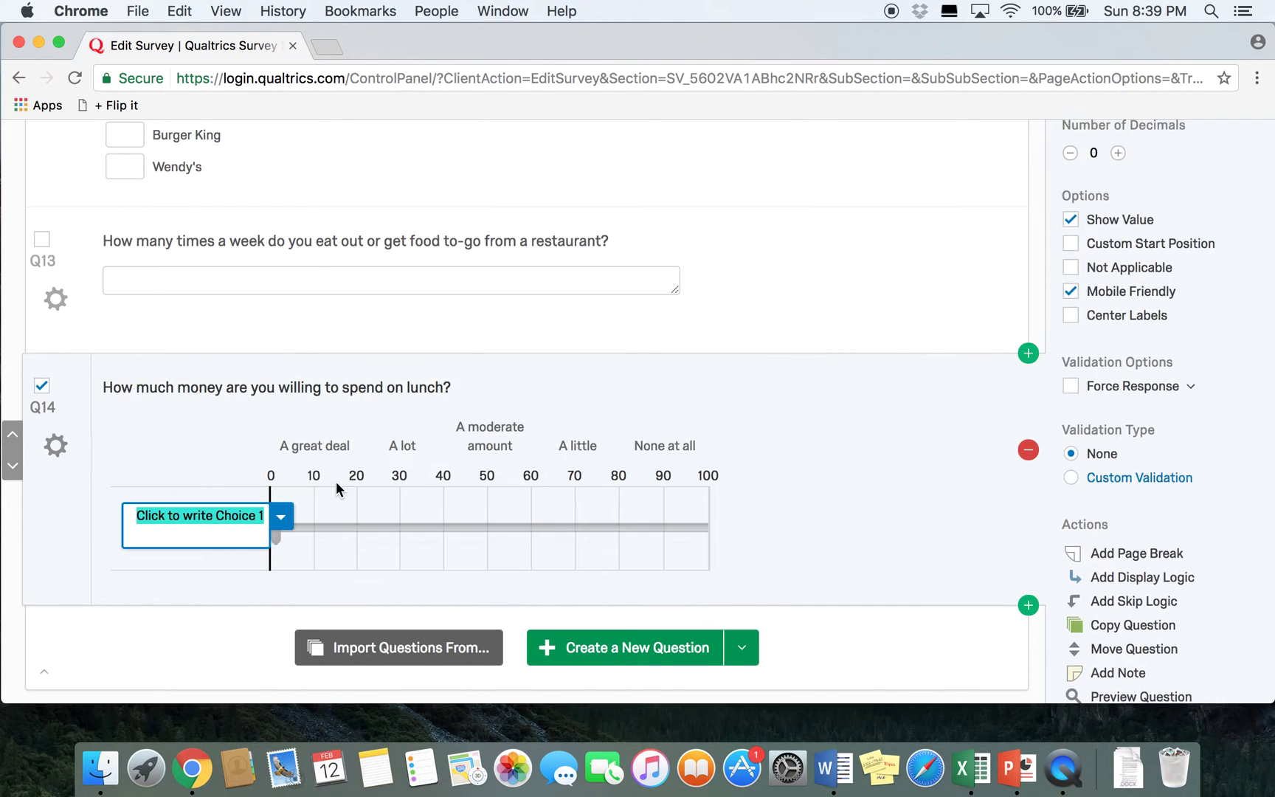
pyautogui.write('Amount in')
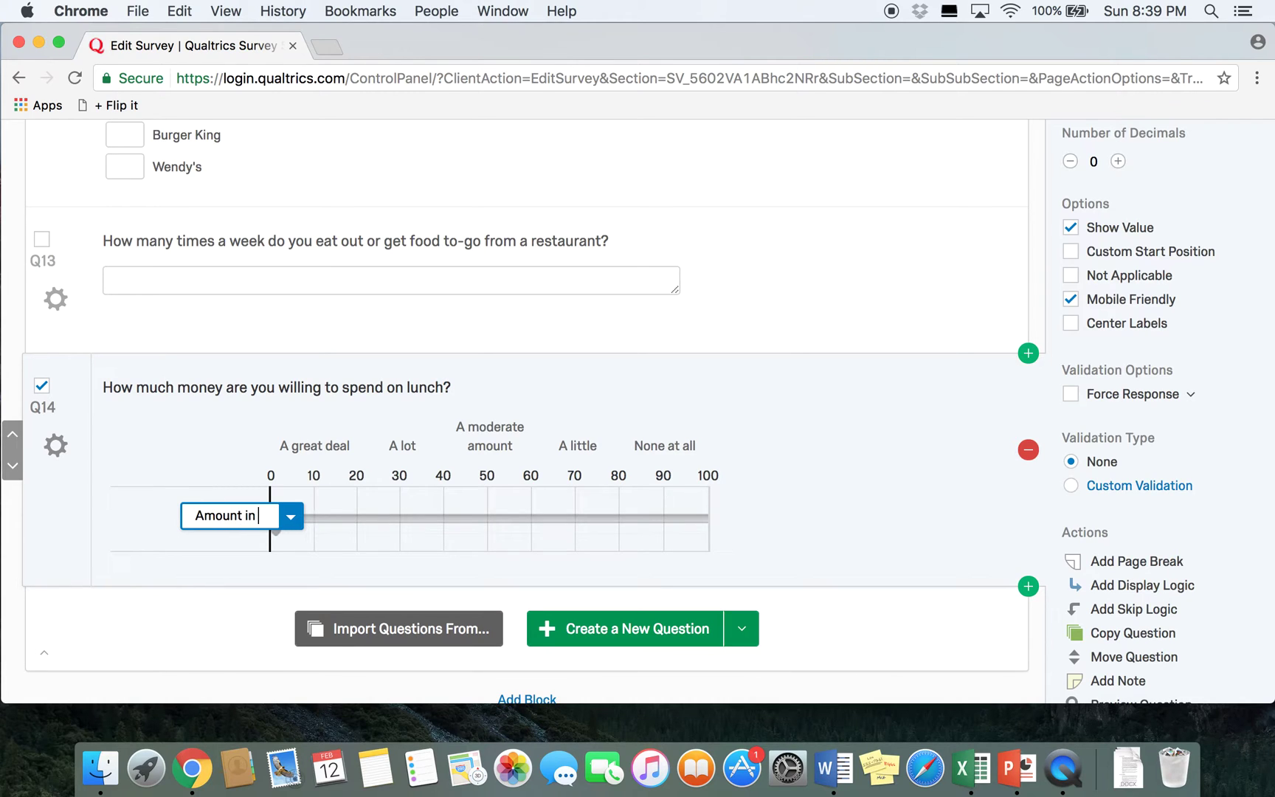
pyautogui.write(' USD')
pyautogui.click(124, 451)
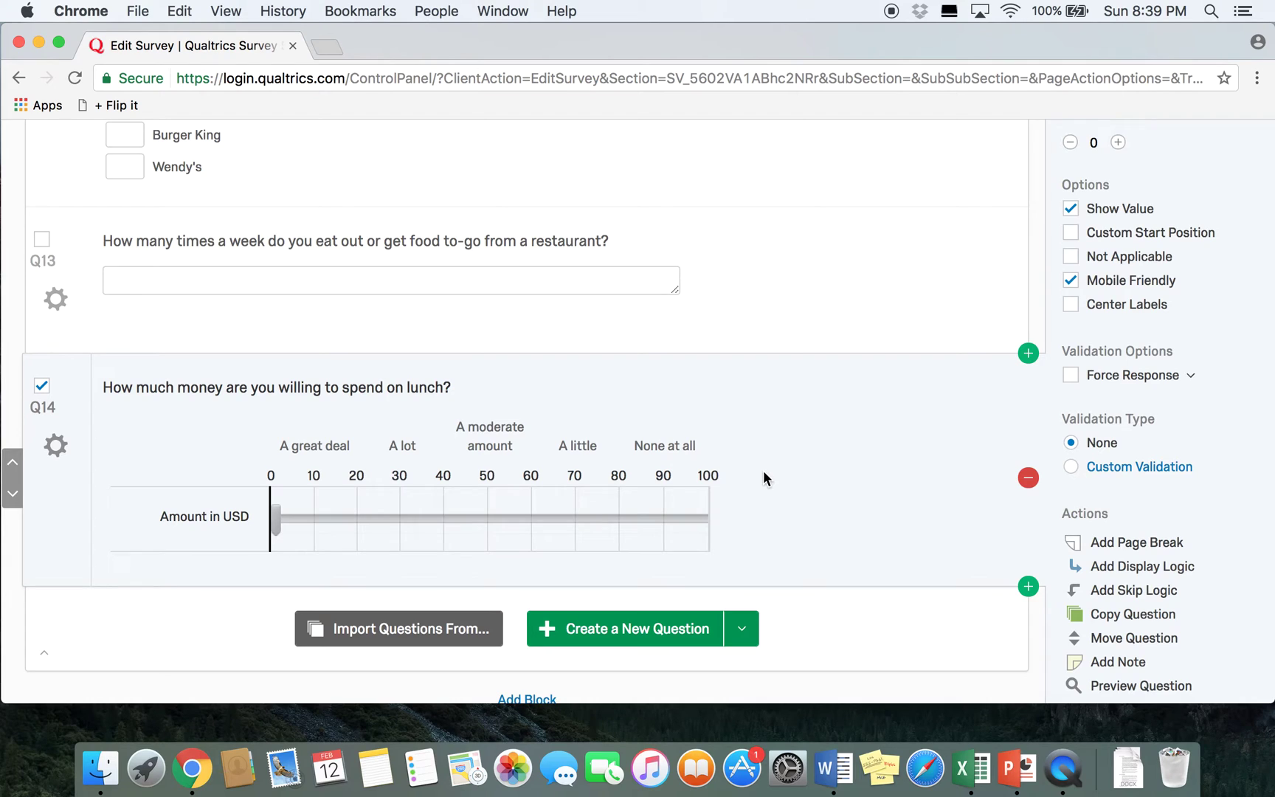
# Delete every word label above the lunch slider's scale, starting with 'None at all'.
pyautogui.click(664, 445)
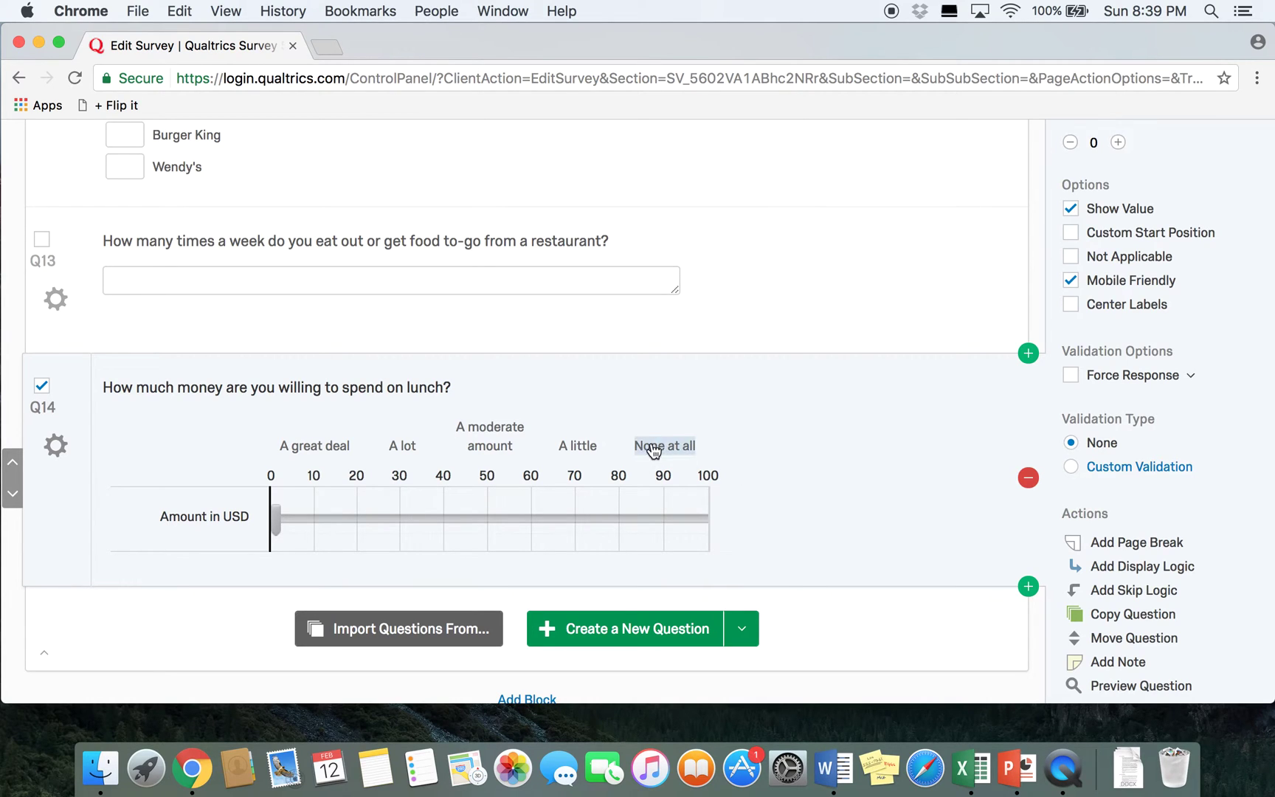
pyautogui.press('BackSpace')
pyautogui.press('BackSpace')
pyautogui.press('BackSpace')
pyautogui.press('BackSpace')
pyautogui.press('BackSpace')
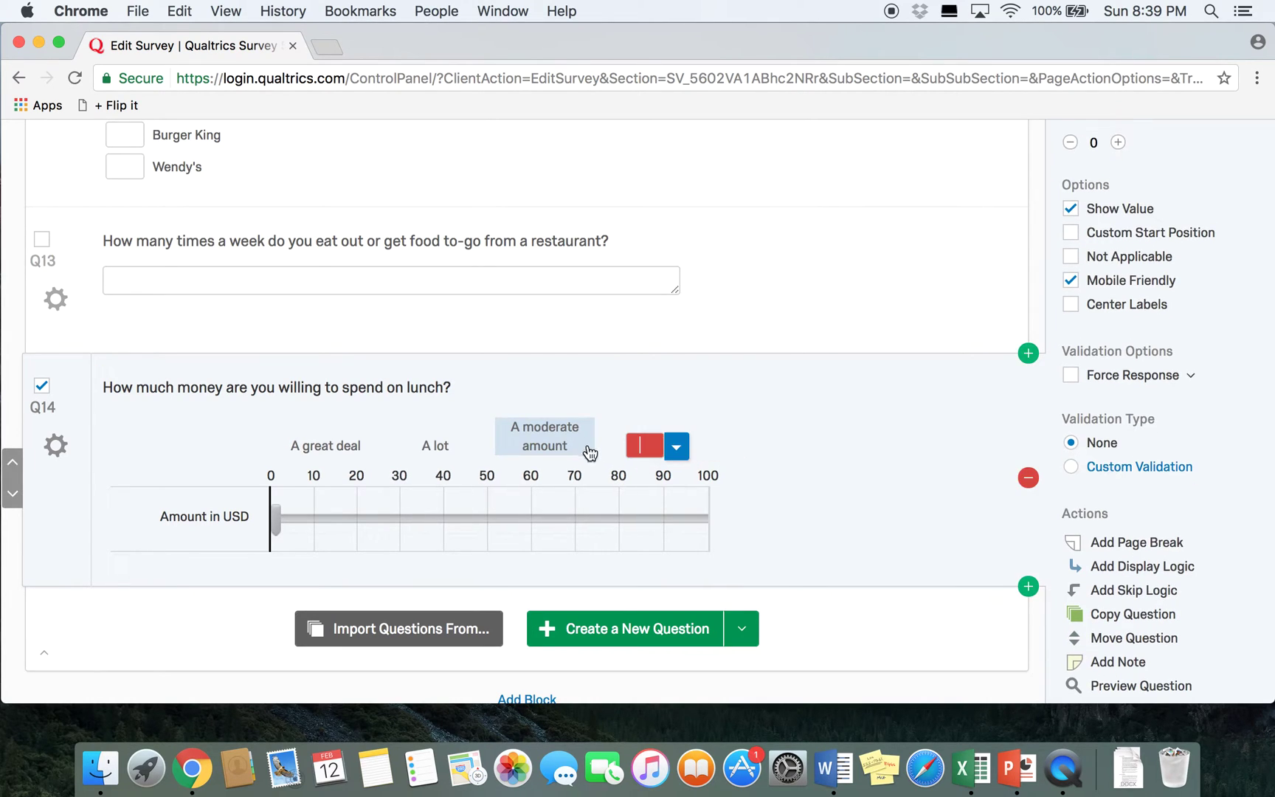
pyautogui.press('BackSpace')
pyautogui.press('BackSpace')
pyautogui.press('BackSpace')
pyautogui.press('BackSpace')
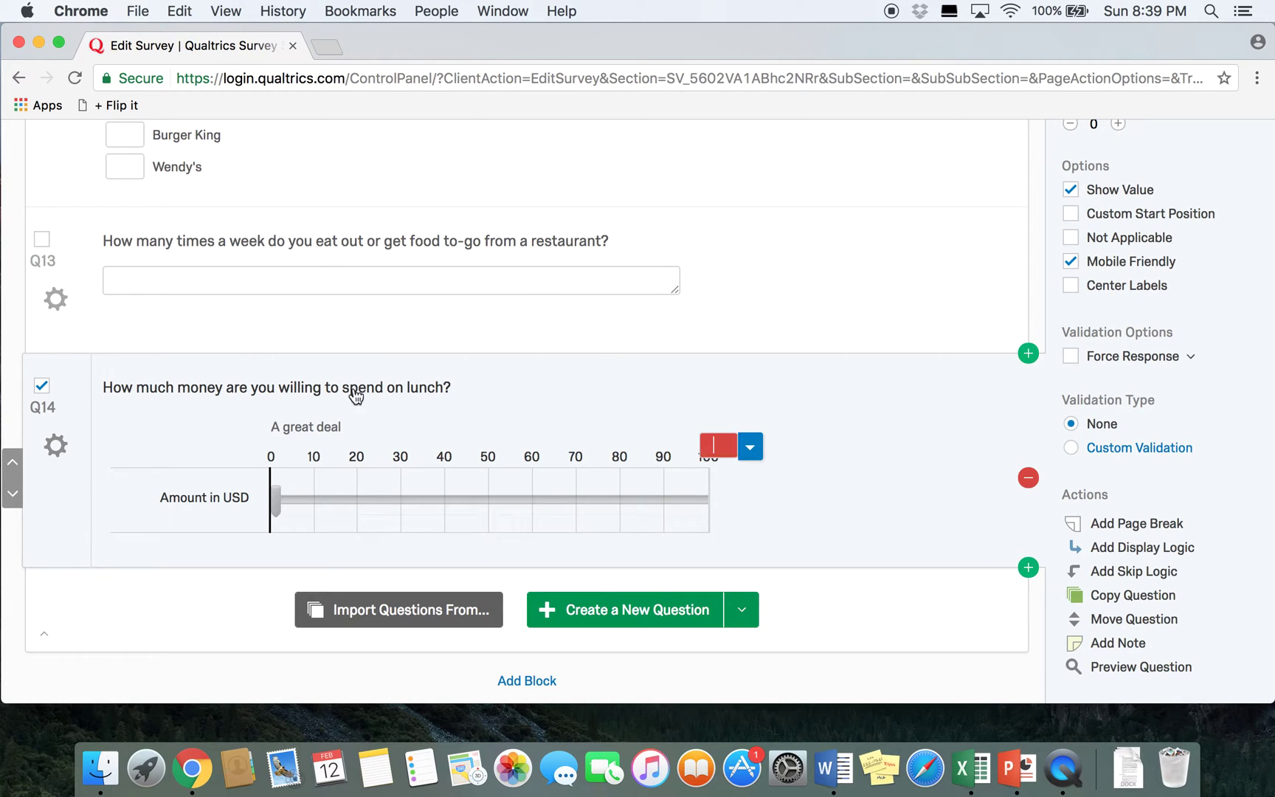
pyautogui.click(903, 484)
pyautogui.scroll(5, 903, 484)
pyautogui.scroll(-2, 919, 486)
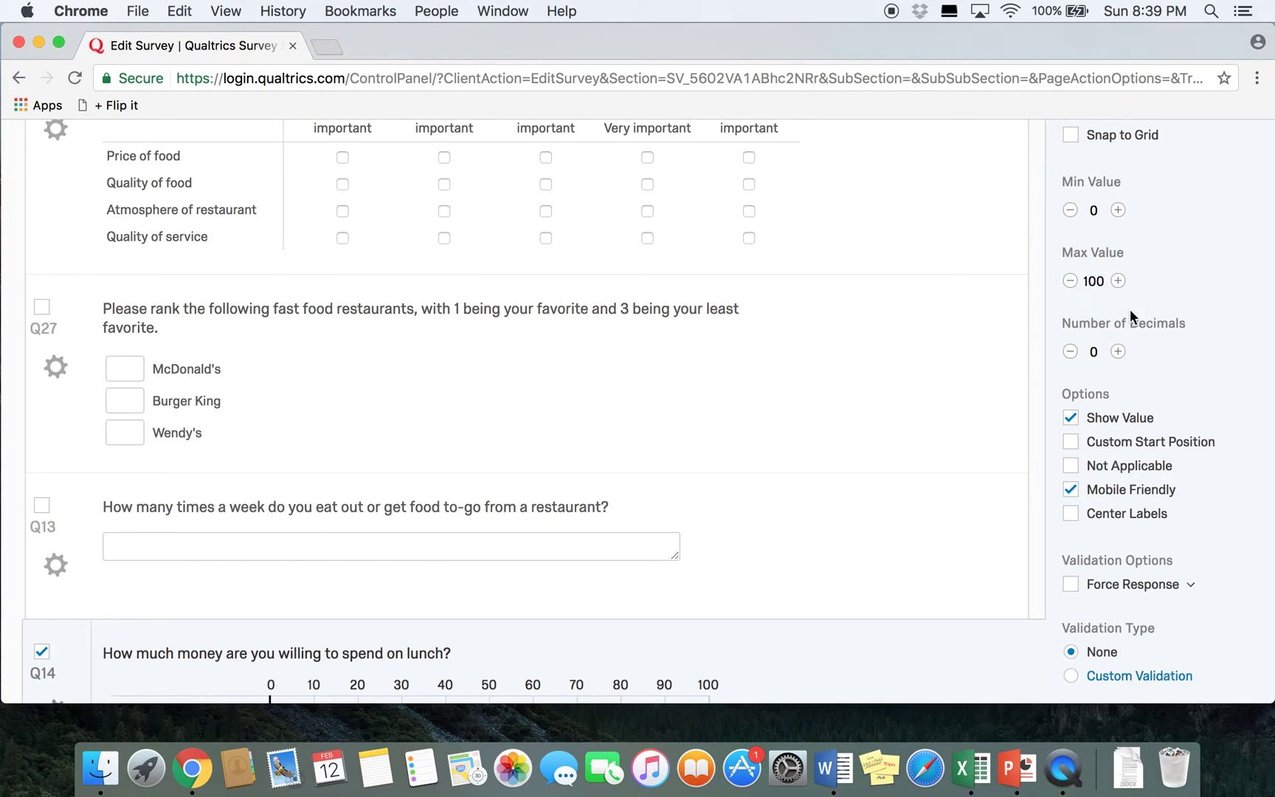
# Change the lunch slider's Max Value from 100 to 20.
pyautogui.click(1093, 281)
pyautogui.click(1085, 281)
pyautogui.press('Delete')
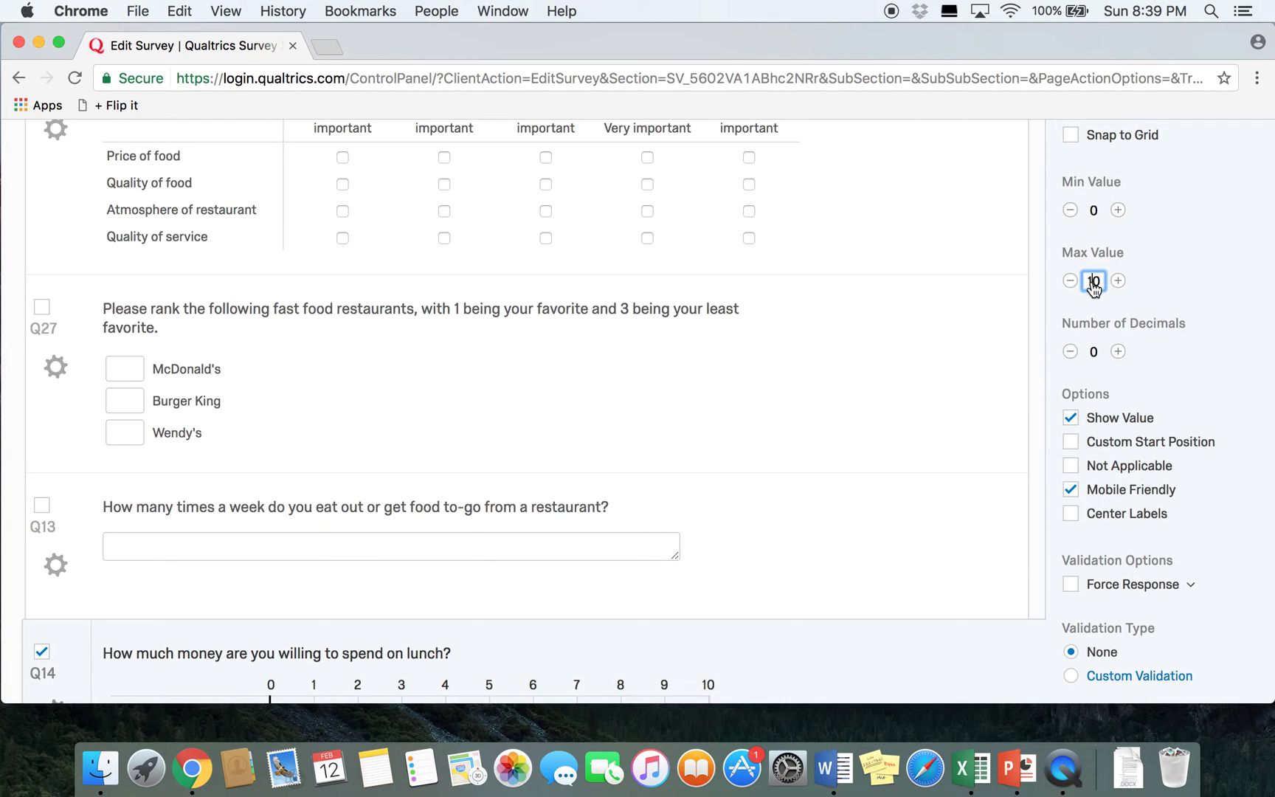
pyautogui.press('BackSpace')
pyautogui.press('Delete')
pyautogui.write('20')
pyautogui.click(1186, 288)
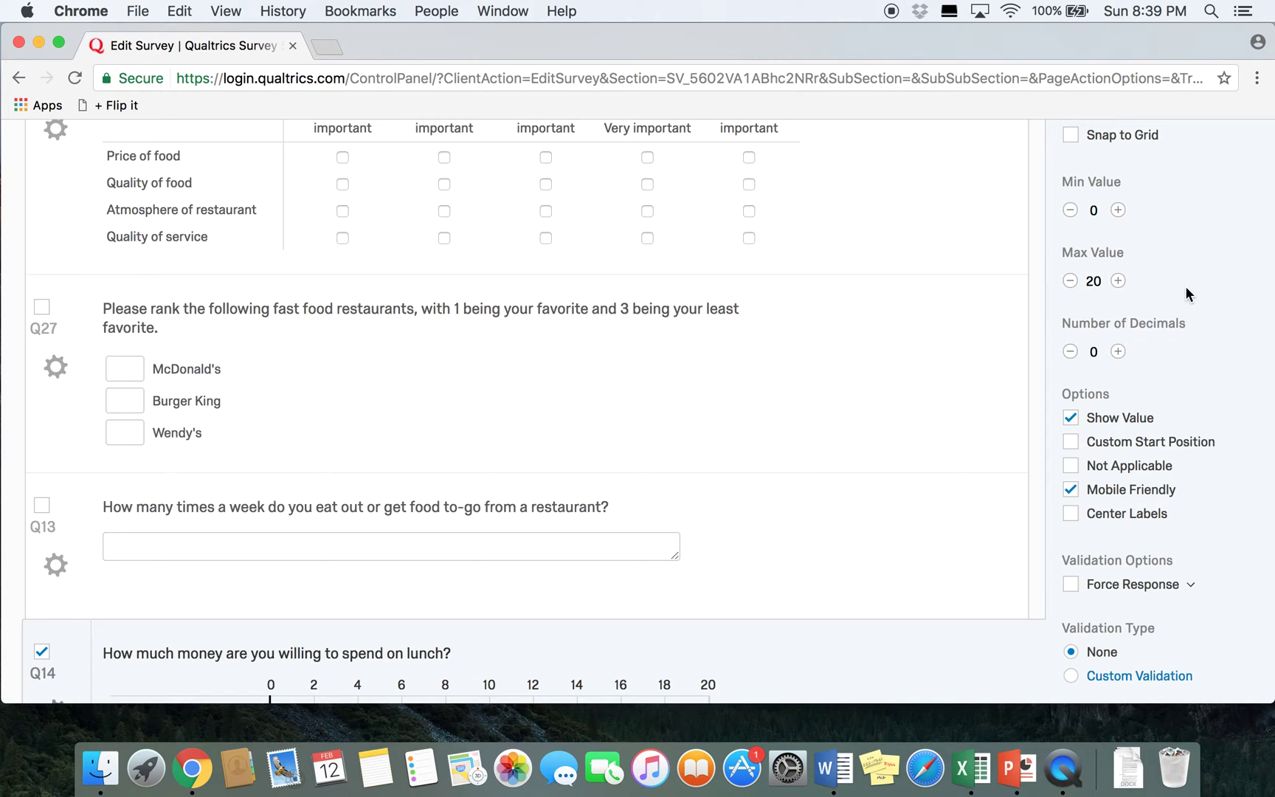
pyautogui.scroll(-4, 1185, 285)
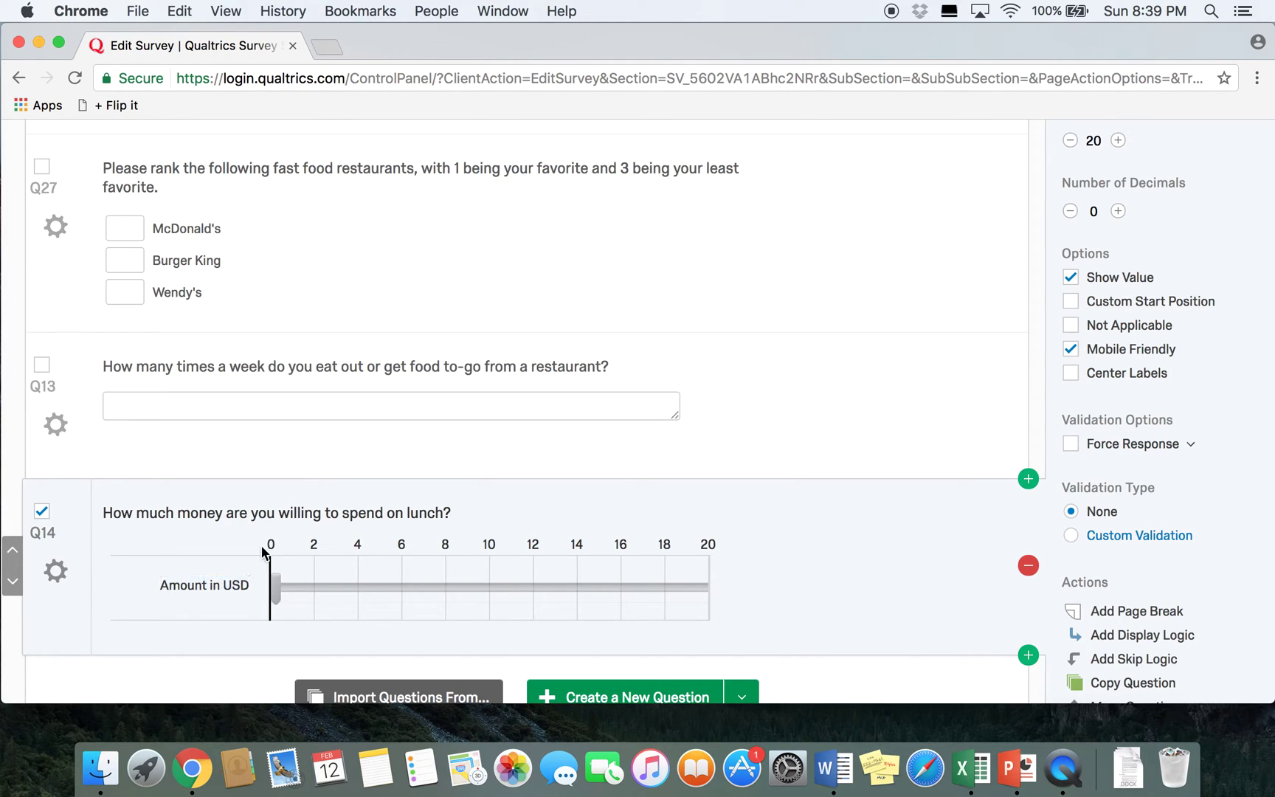
# Test-drag the lunch slider's handle to check how the 0–20 scale is marked.
pyautogui.click(270, 601)
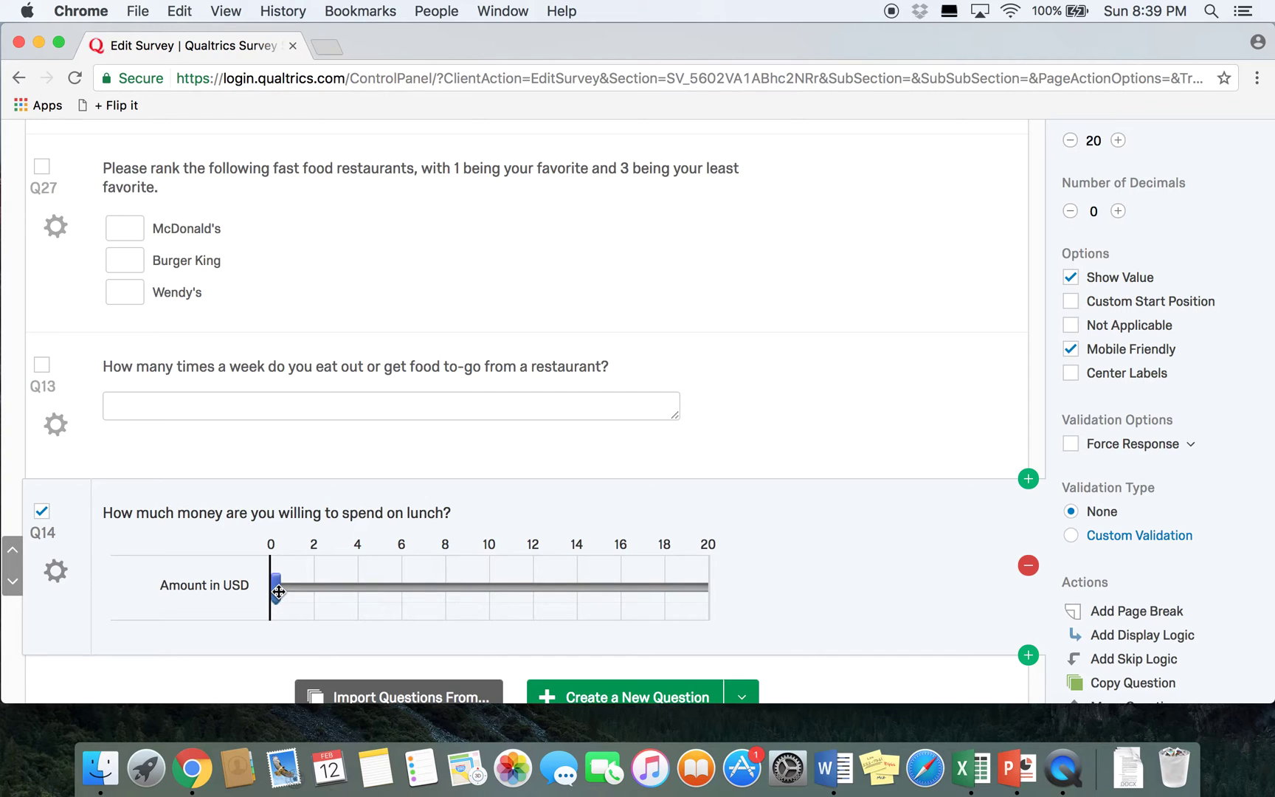
pyautogui.scroll(3, 821, 538)
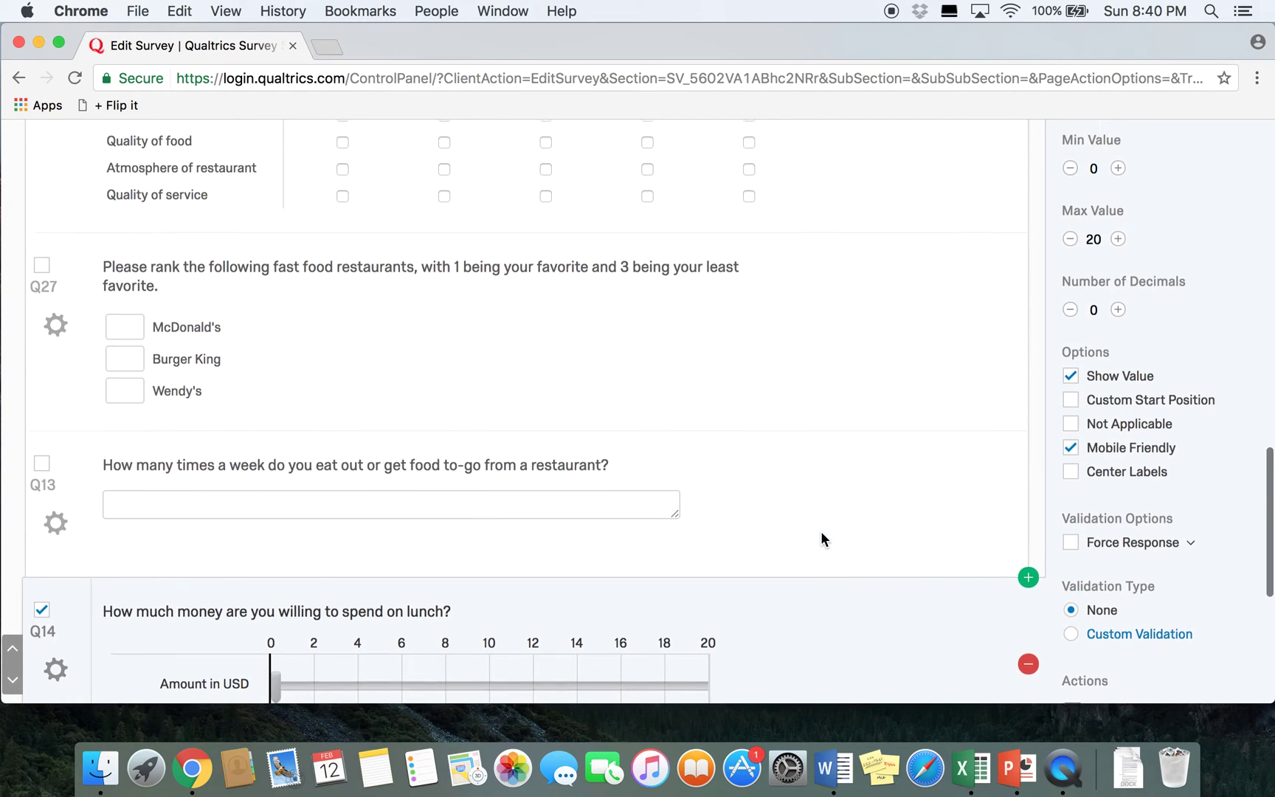
pyautogui.scroll(4, 1255, 378)
pyautogui.scroll(1, 1254, 379)
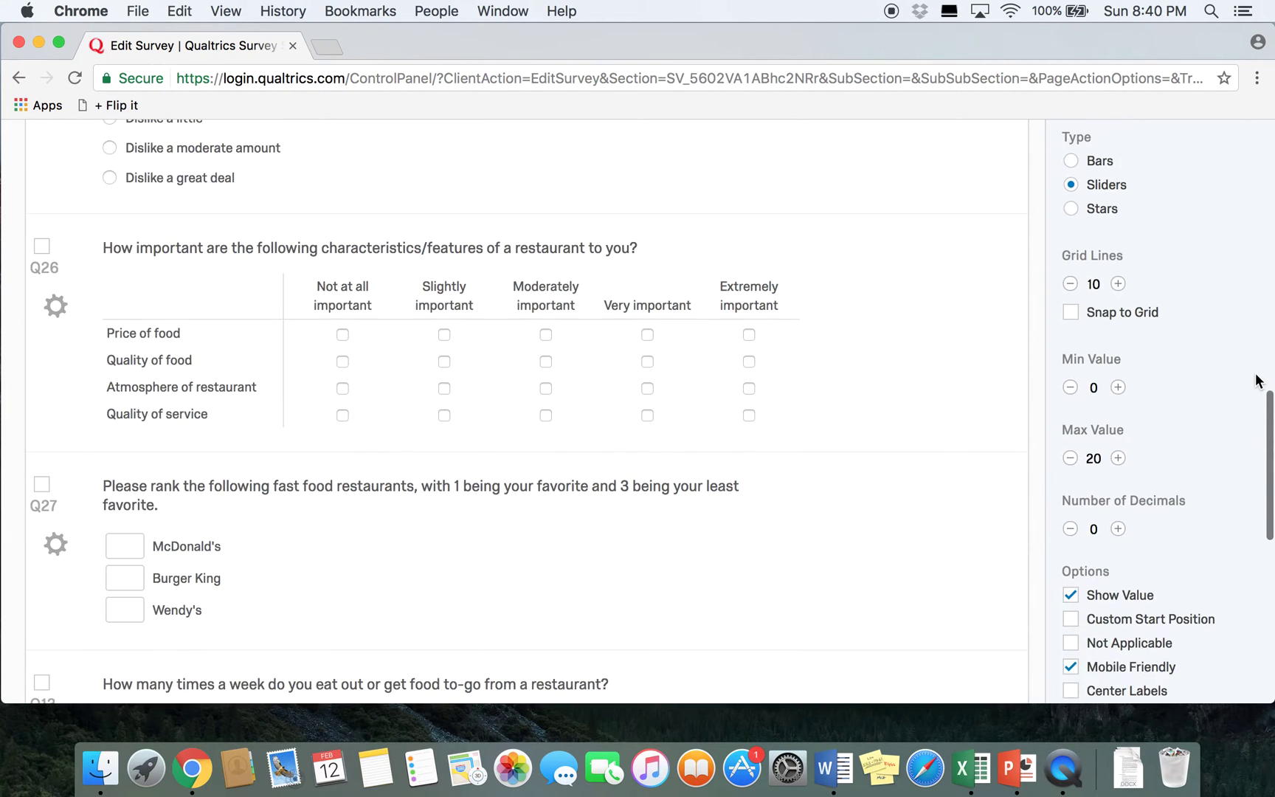
# Set the slider's Grid Lines to 10 so the scale is marked every 2.
pyautogui.click(1118, 284)
pyautogui.click(1118, 284)
pyautogui.scroll(-5, 1144, 341)
pyautogui.scroll(4, 1136, 324)
pyautogui.click(1069, 251)
pyautogui.click(1070, 251)
pyautogui.click(1069, 251)
pyautogui.click(1070, 252)
pyautogui.scroll(-3, 1270, 405)
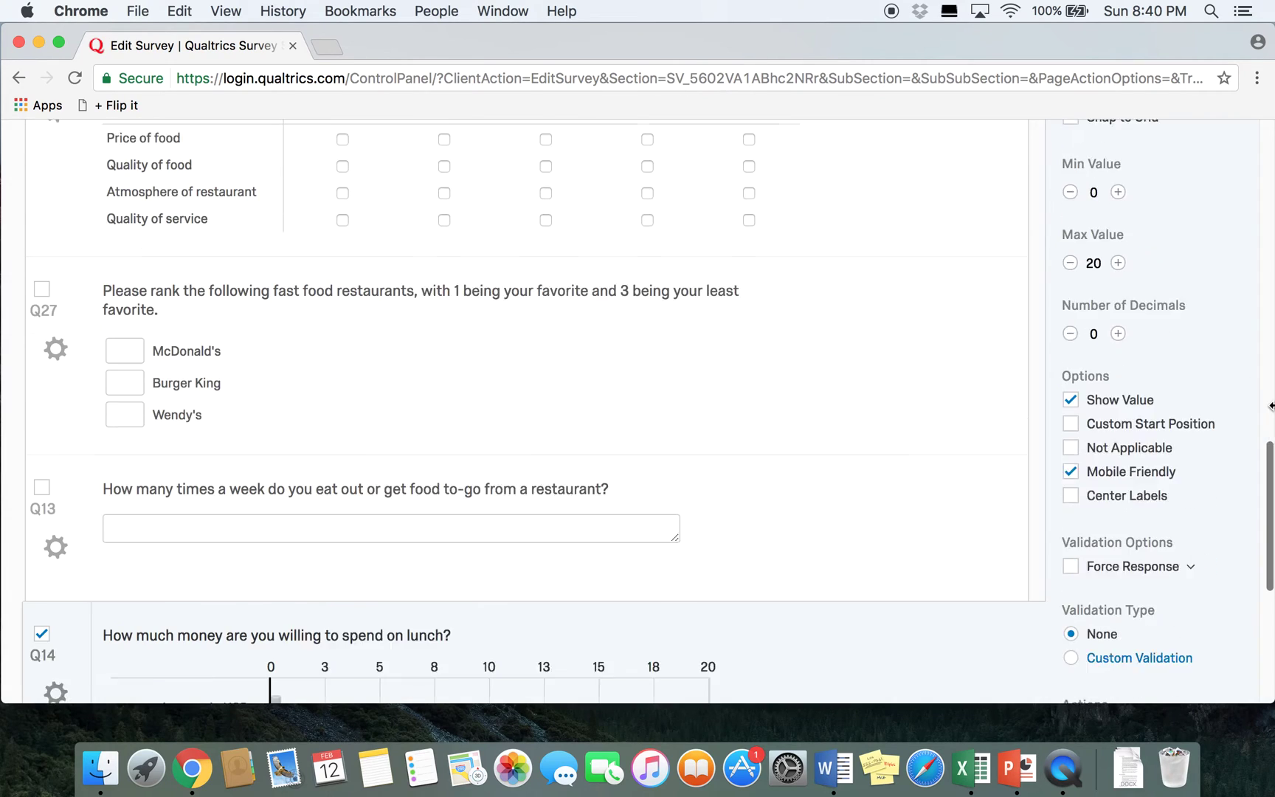
pyautogui.scroll(-2, 1271, 405)
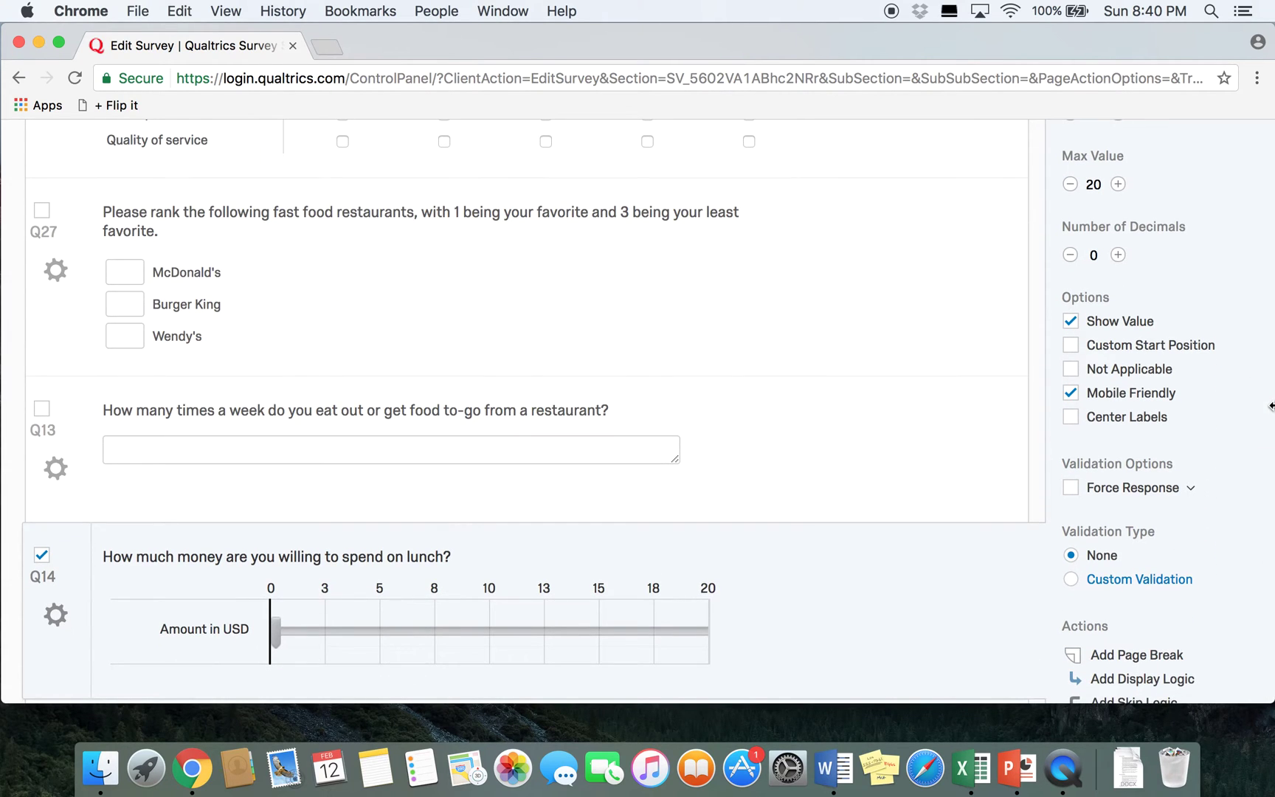
pyautogui.scroll(5, 1271, 405)
pyautogui.click(1119, 230)
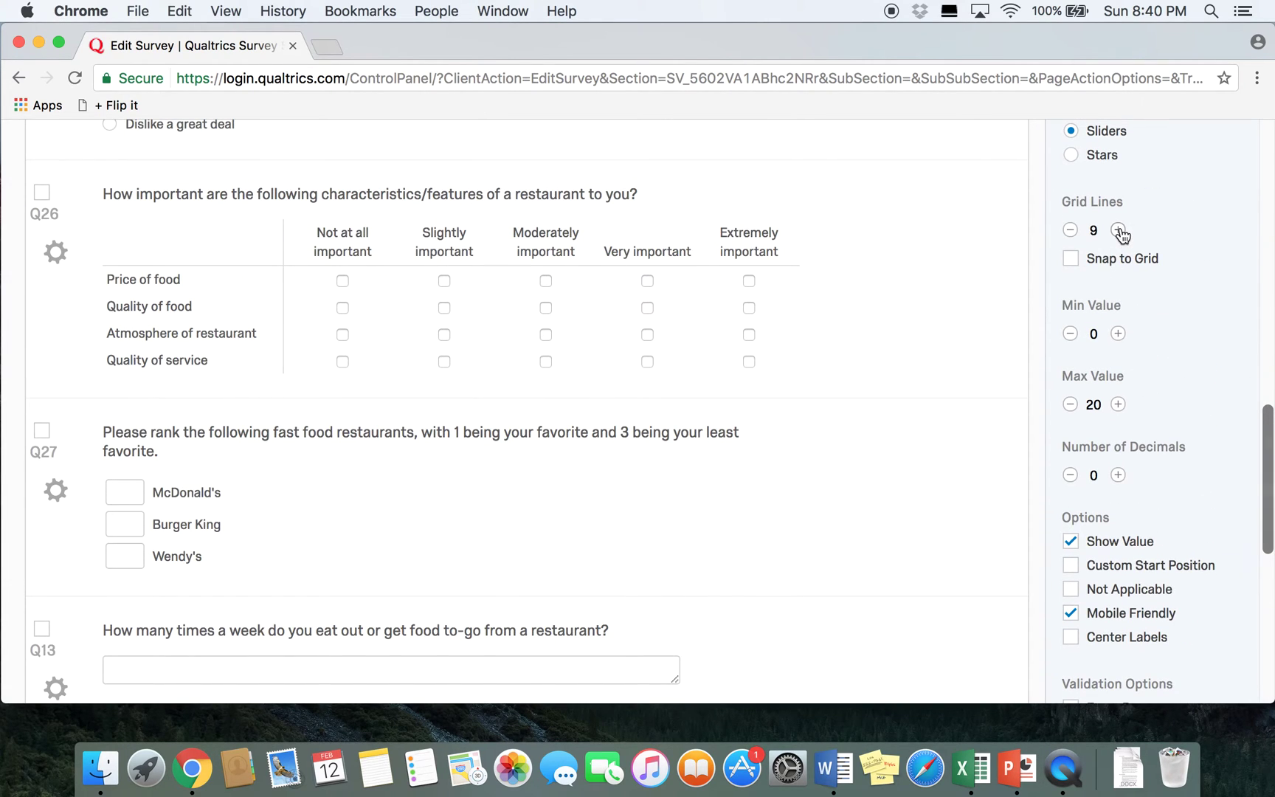
pyautogui.click(1118, 230)
pyautogui.scroll(-5, 1155, 404)
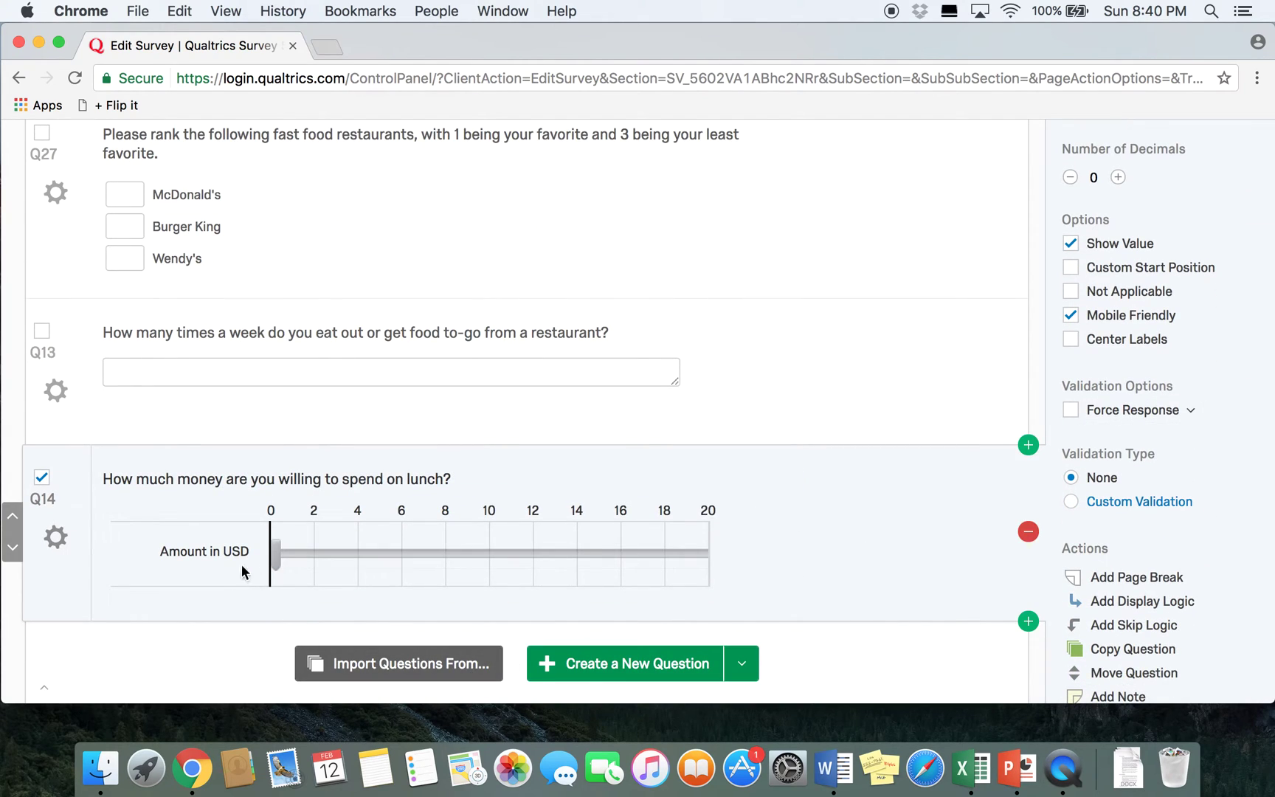
# Give the lunch slider a custom start position of 13.
pyautogui.moveTo(272, 551); pyautogui.dragTo(529, 555)
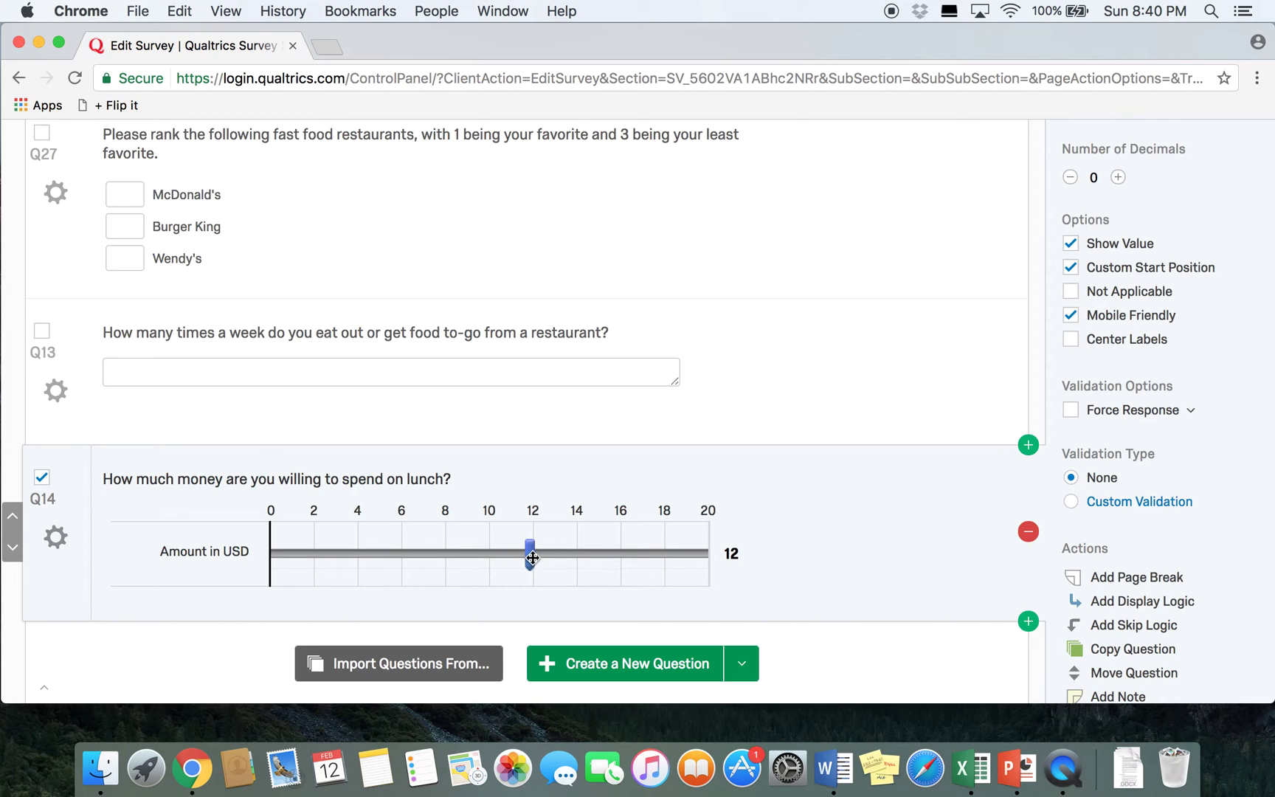
pyautogui.moveTo(531, 556); pyautogui.dragTo(560, 559)
pyautogui.scroll(-3, 825, 597)
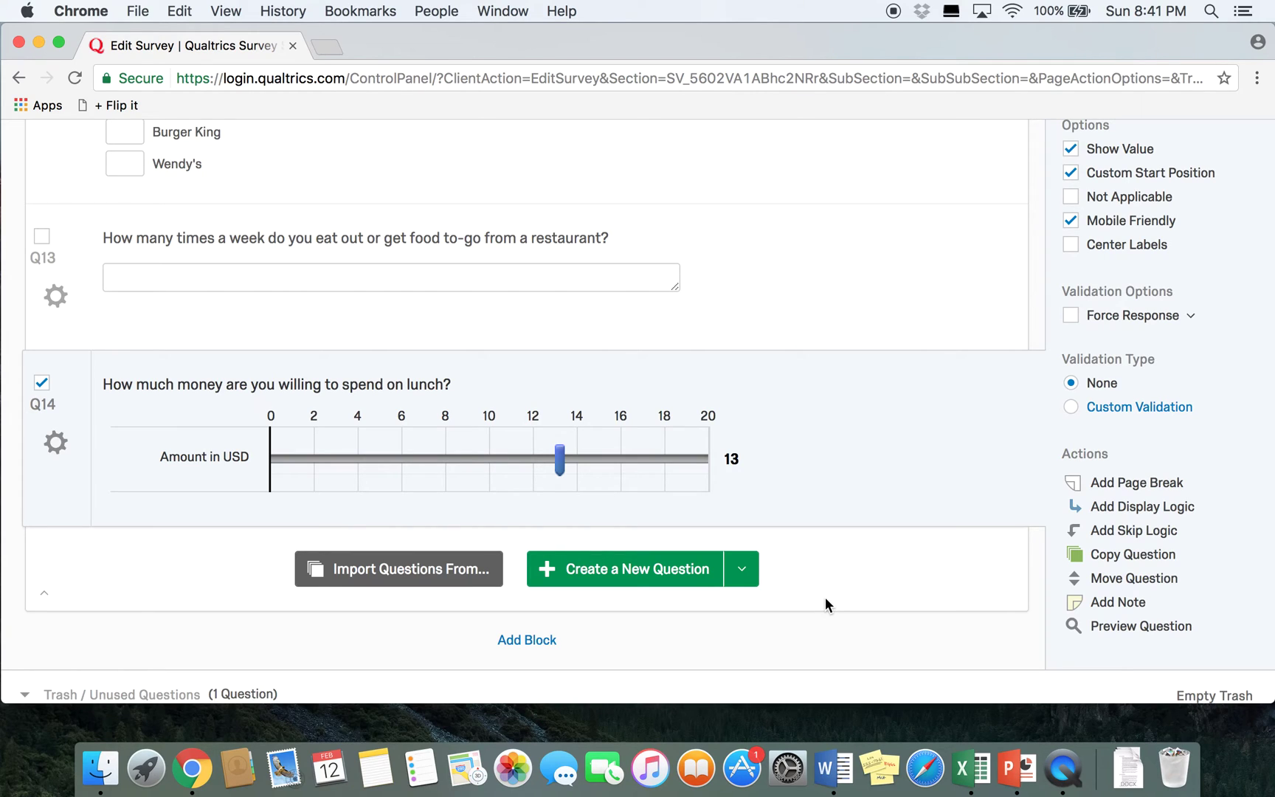
# Add Constant Sum question Q15 about splitting a $100 nice-dinner budget, ending 'Please make sure your total equals $100.'.
pyautogui.click(741, 570)
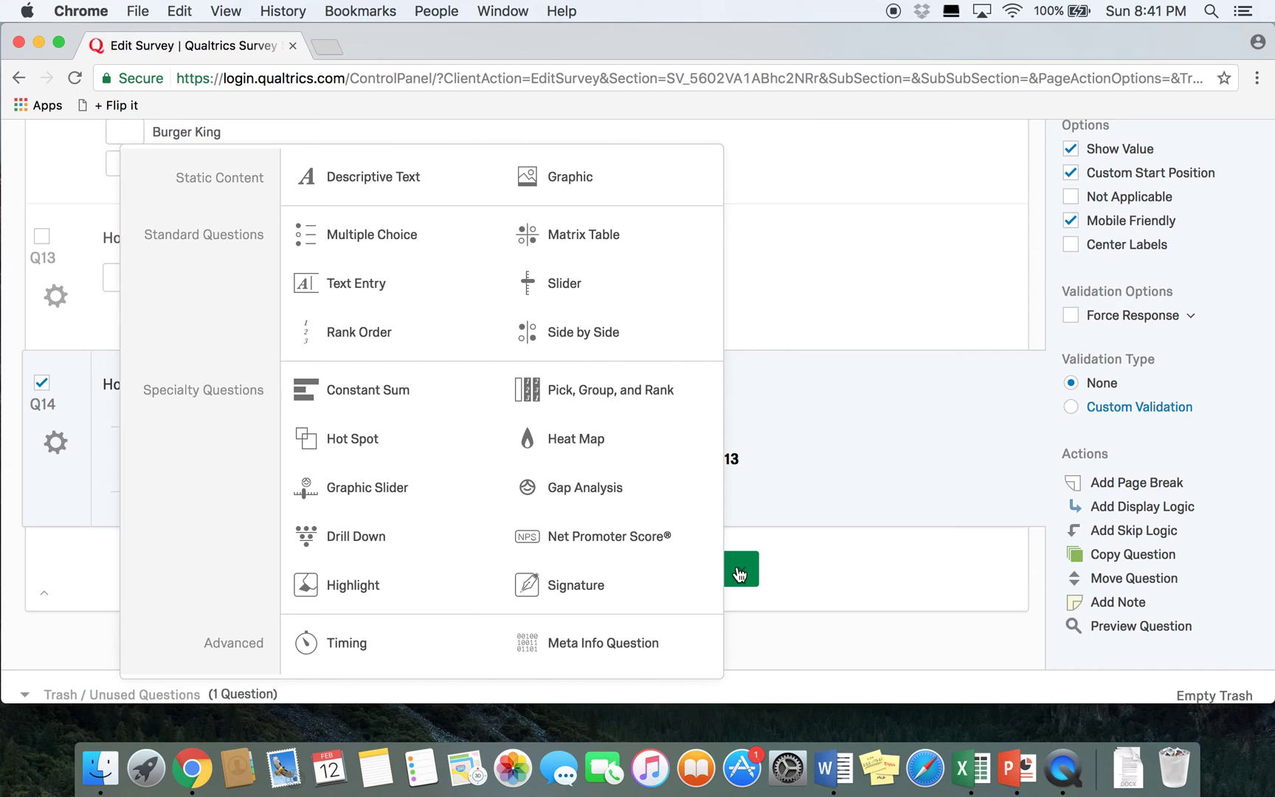
pyautogui.click(342, 391)
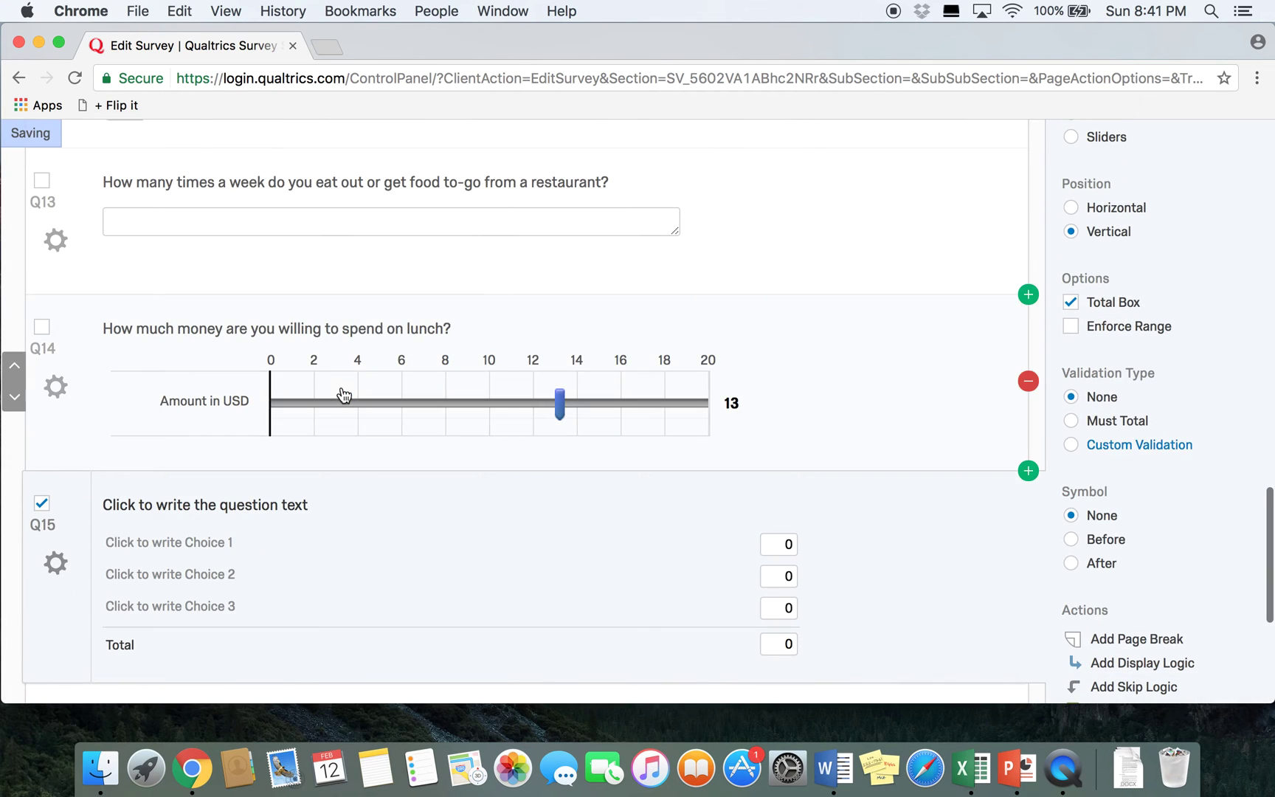
pyautogui.click(228, 506)
pyautogui.write('Y')
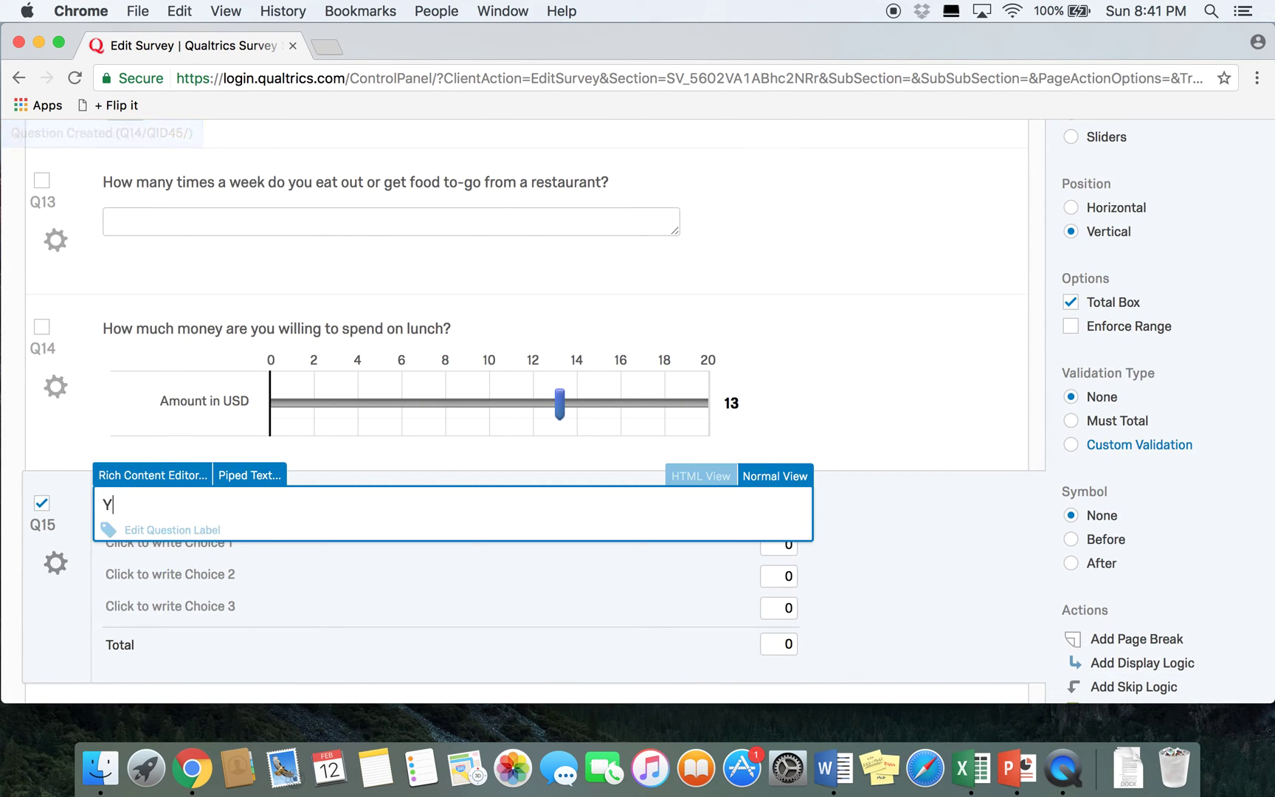
pyautogui.write('ou have')
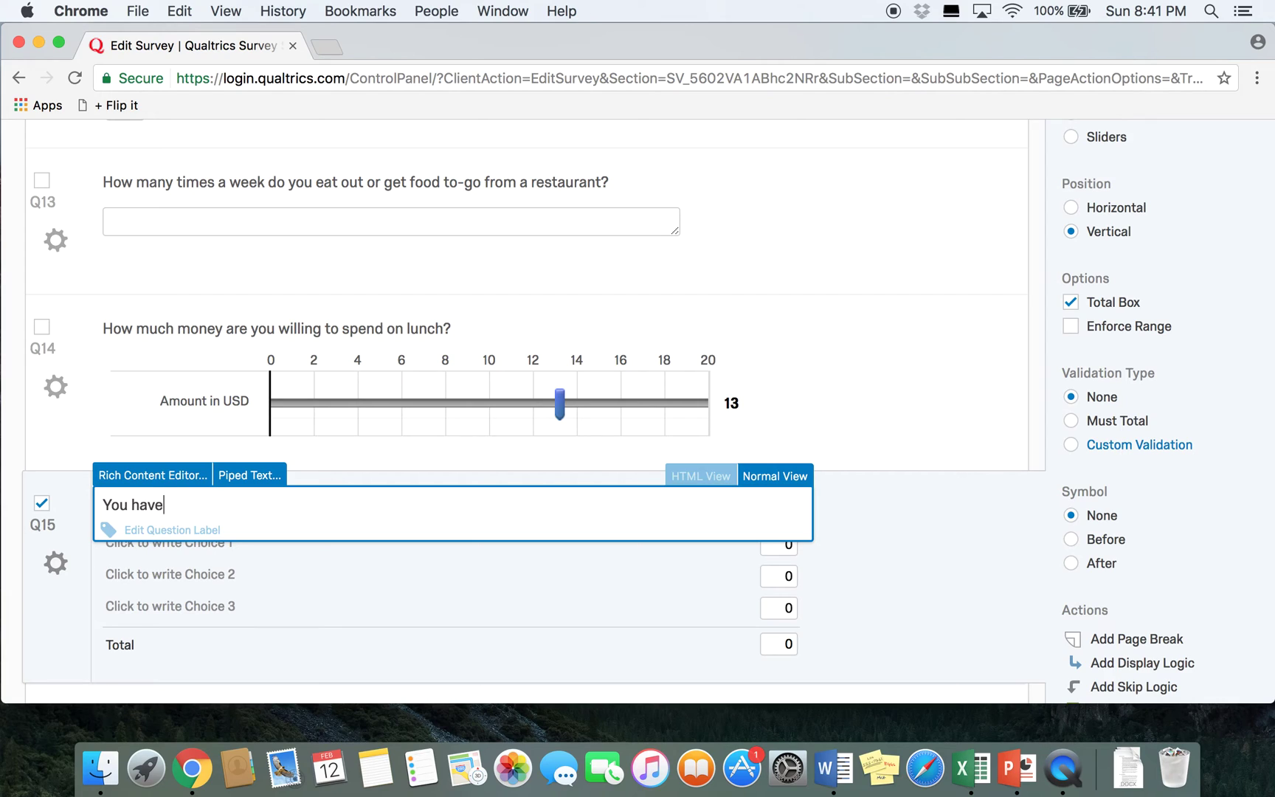
pyautogui.write(' been given a budget of ')
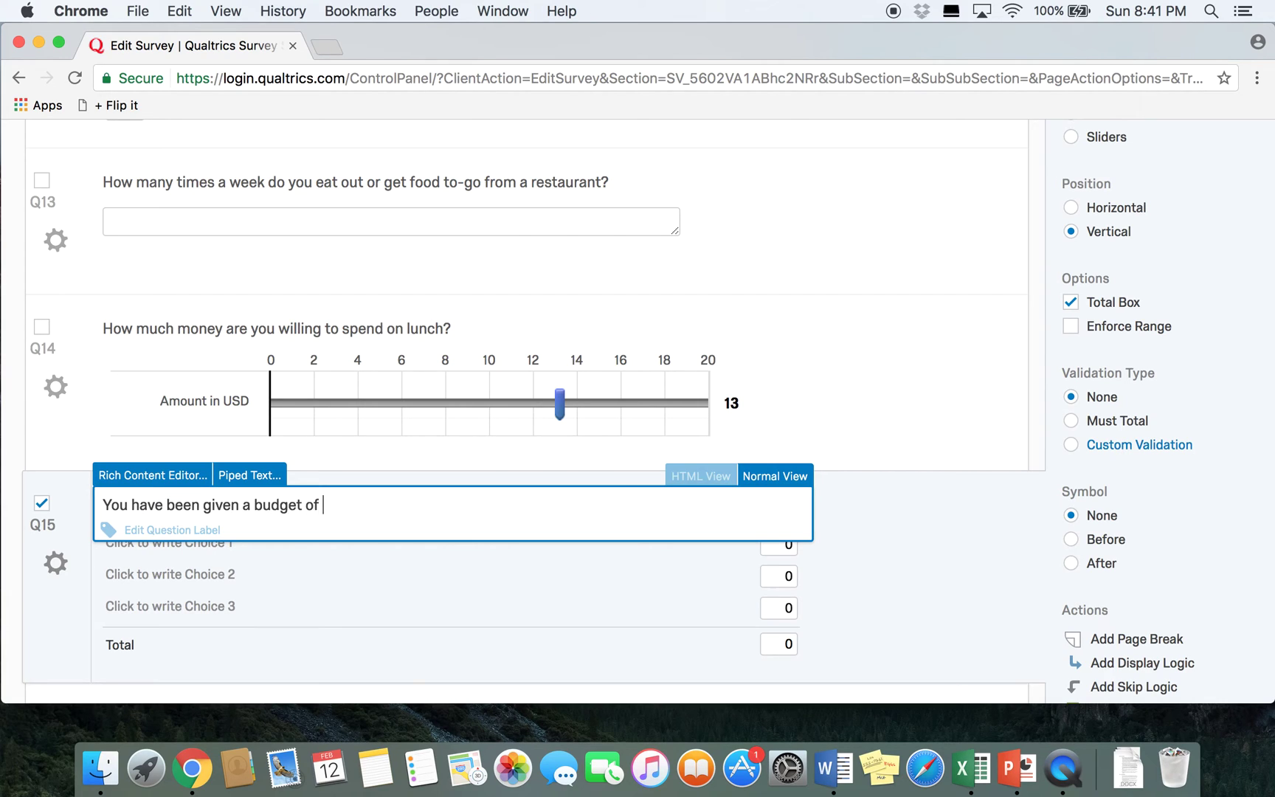
pyautogui.write('$100 to spend on a ni')
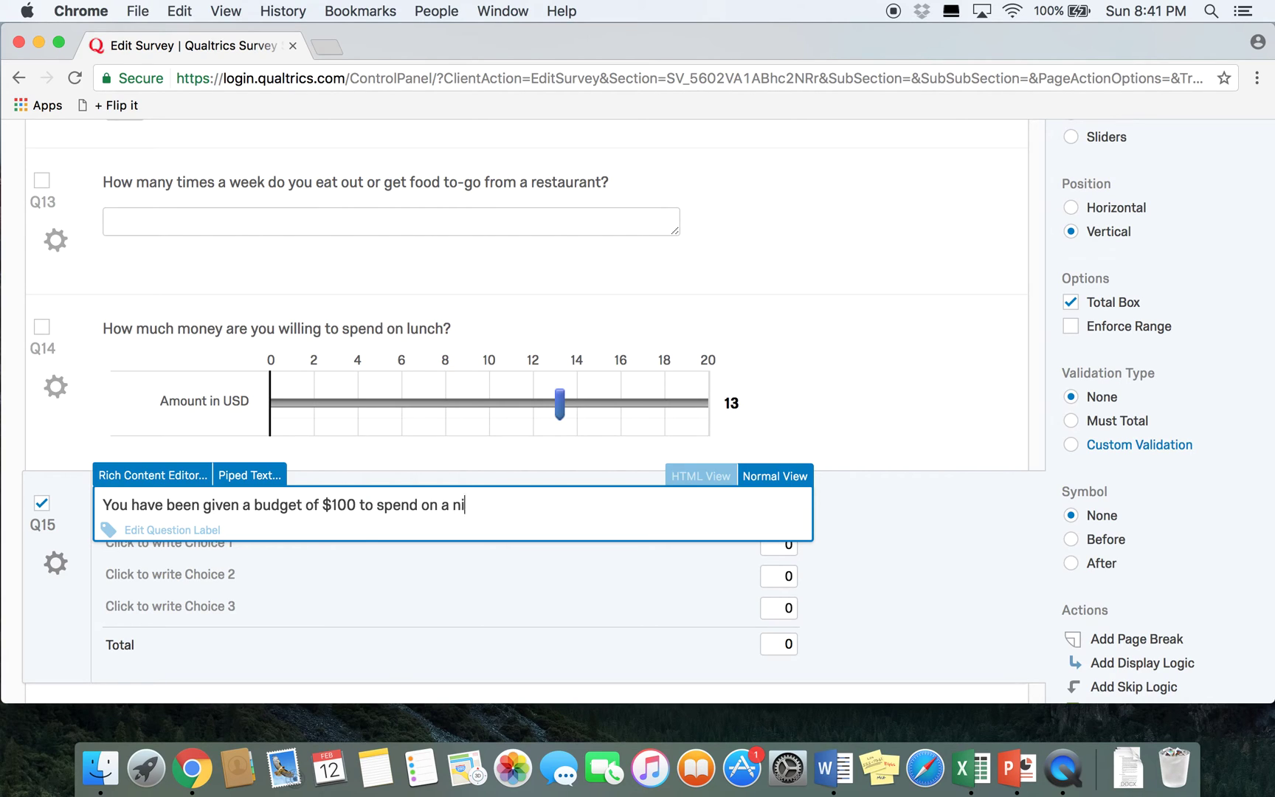
pyautogui.write('ce dinner. Indicate h')
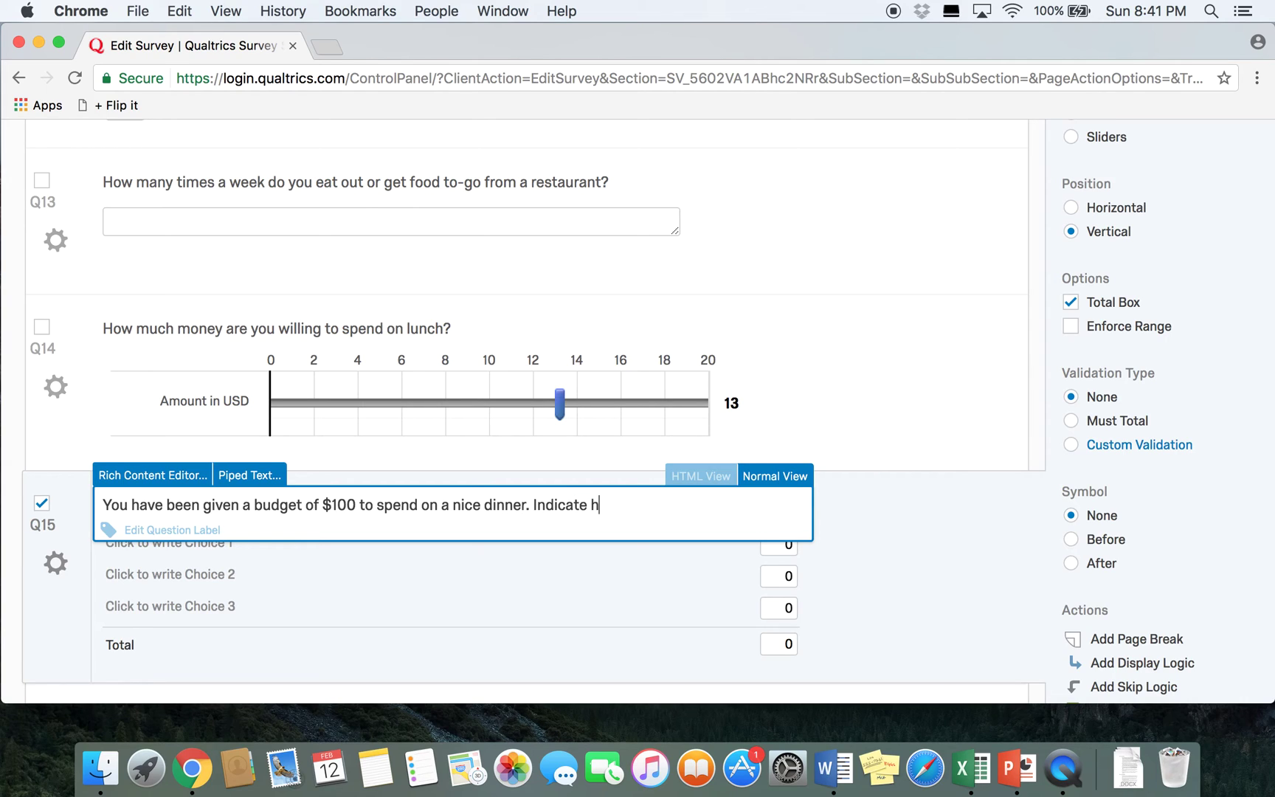
pyautogui.write('ow much you would ')
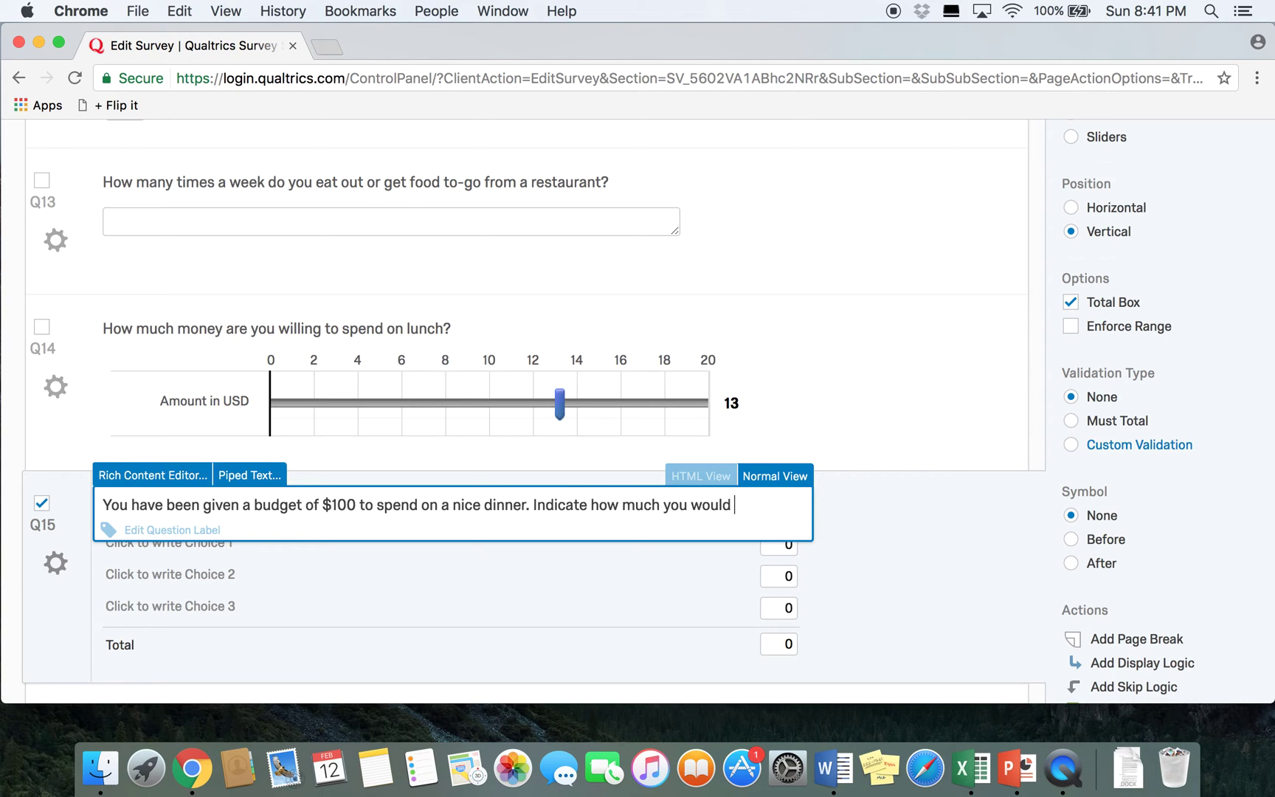
pyautogui.write('allocate tow')
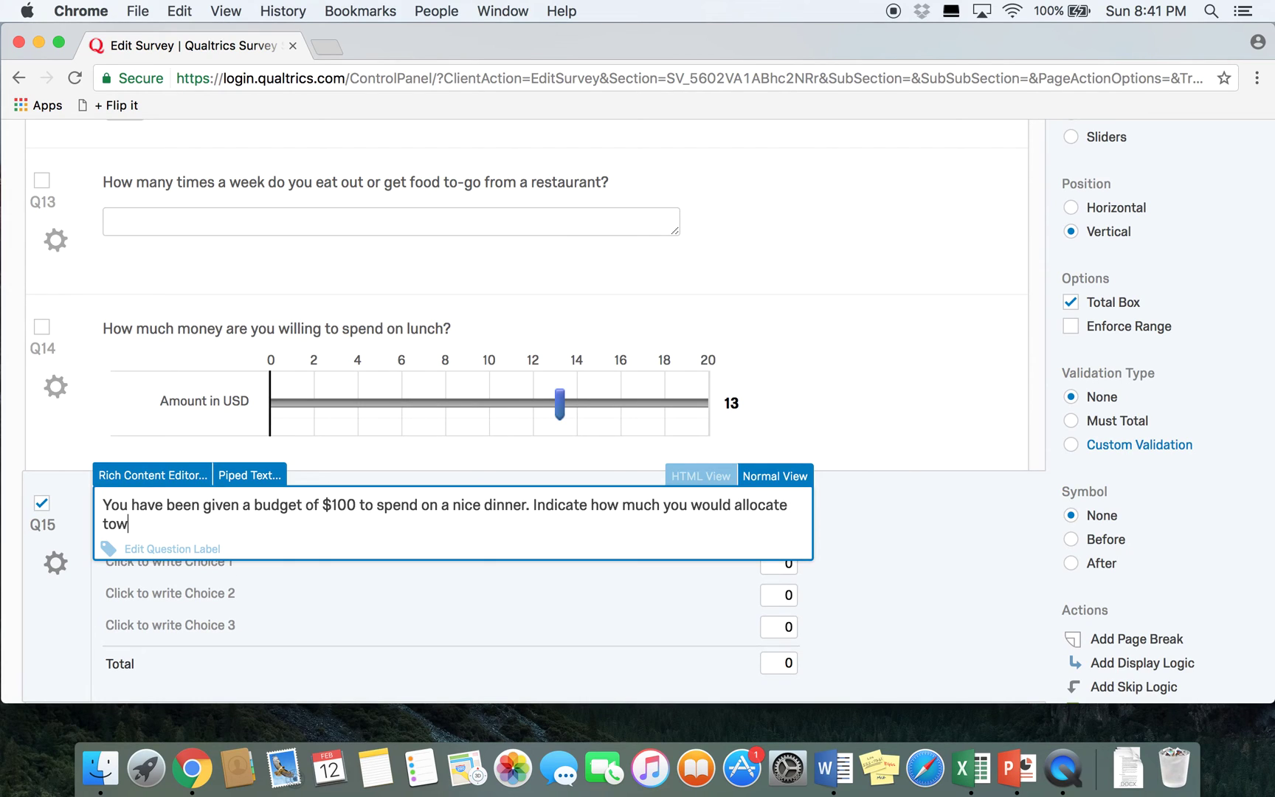
pyautogui.write('ards drinks, appetizers, ')
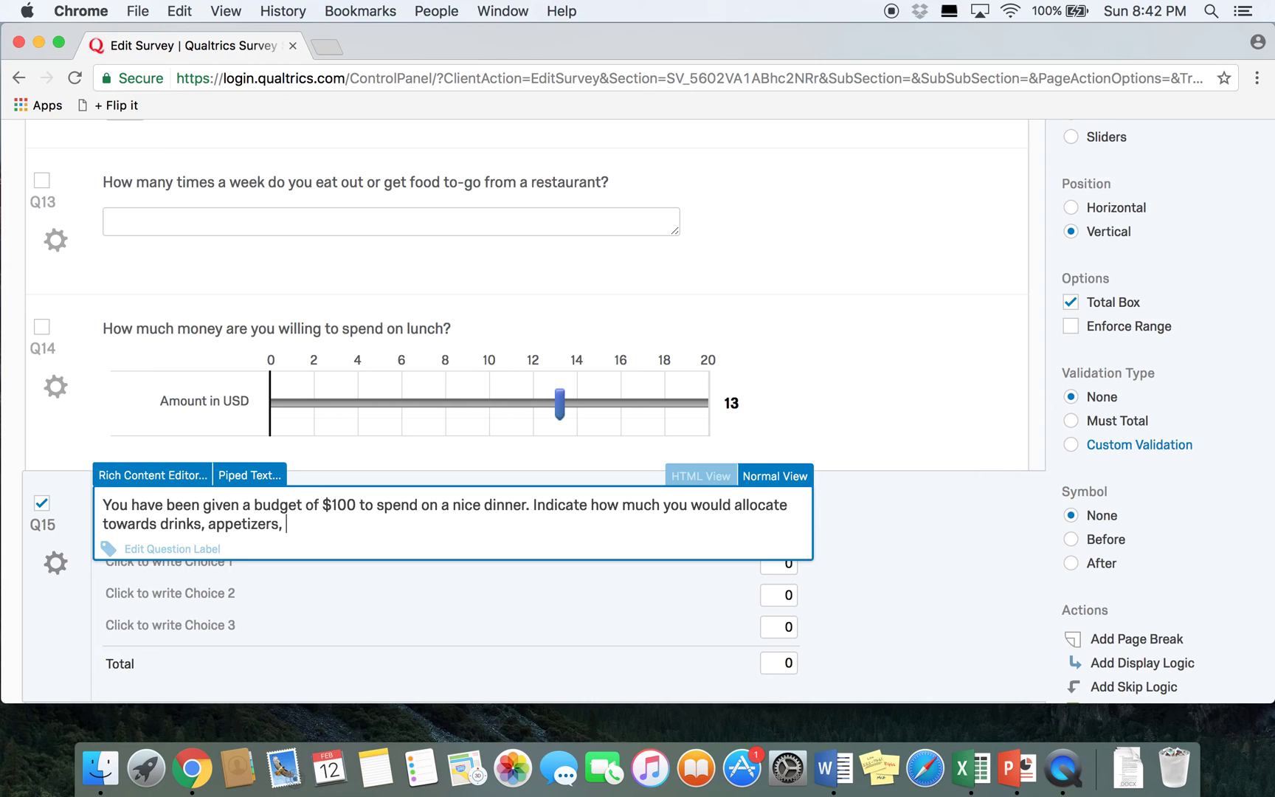
pyautogui.write('entrees, and dessert.')
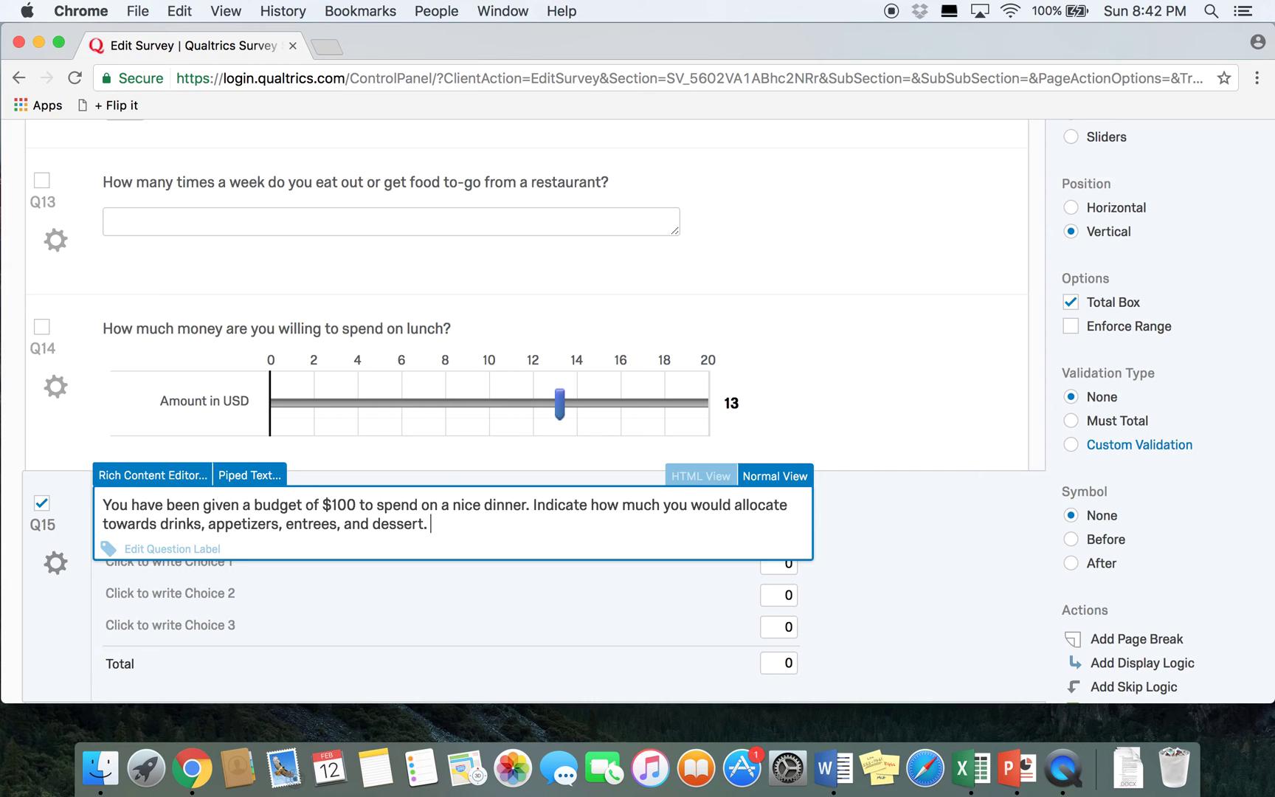
pyautogui.press('BackSpace')
pyautogui.press('BackSpace')
pyautogui.write('s. Please make sure ')
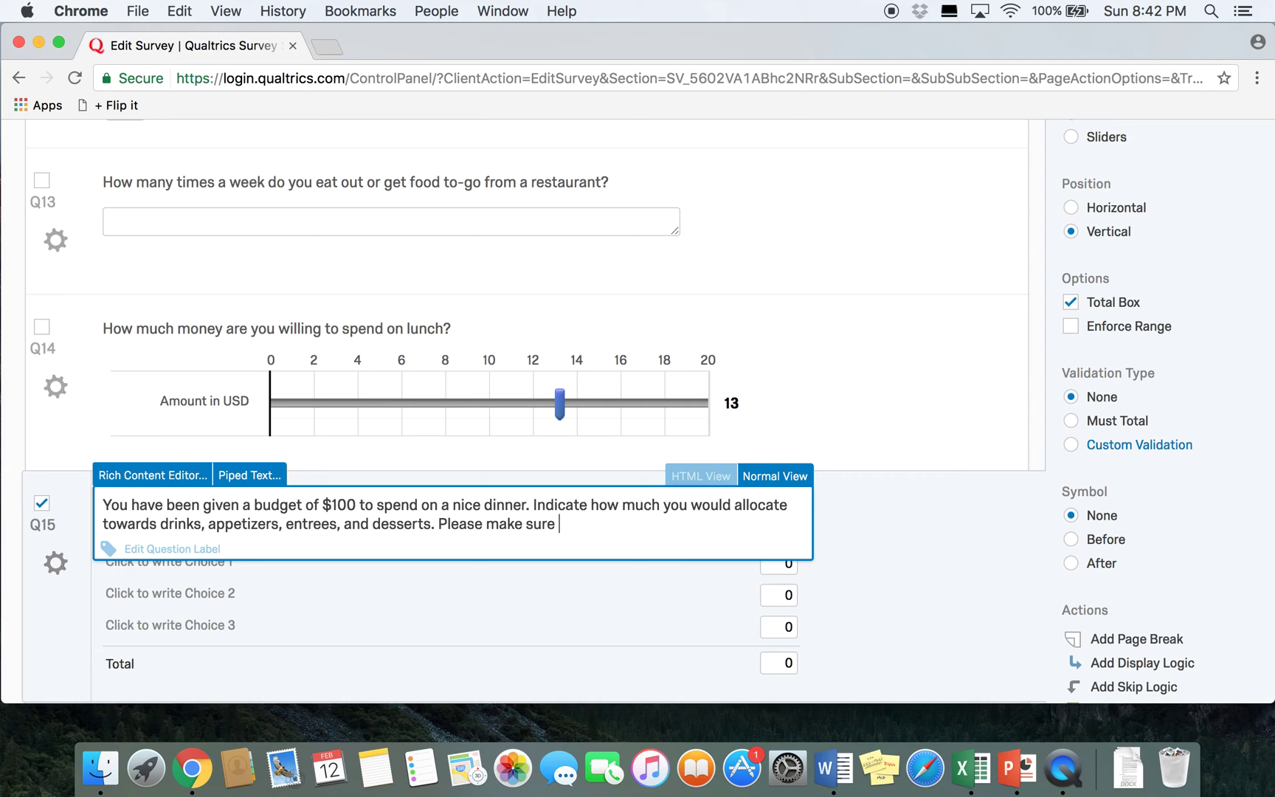
pyautogui.write('your total equals $100.')
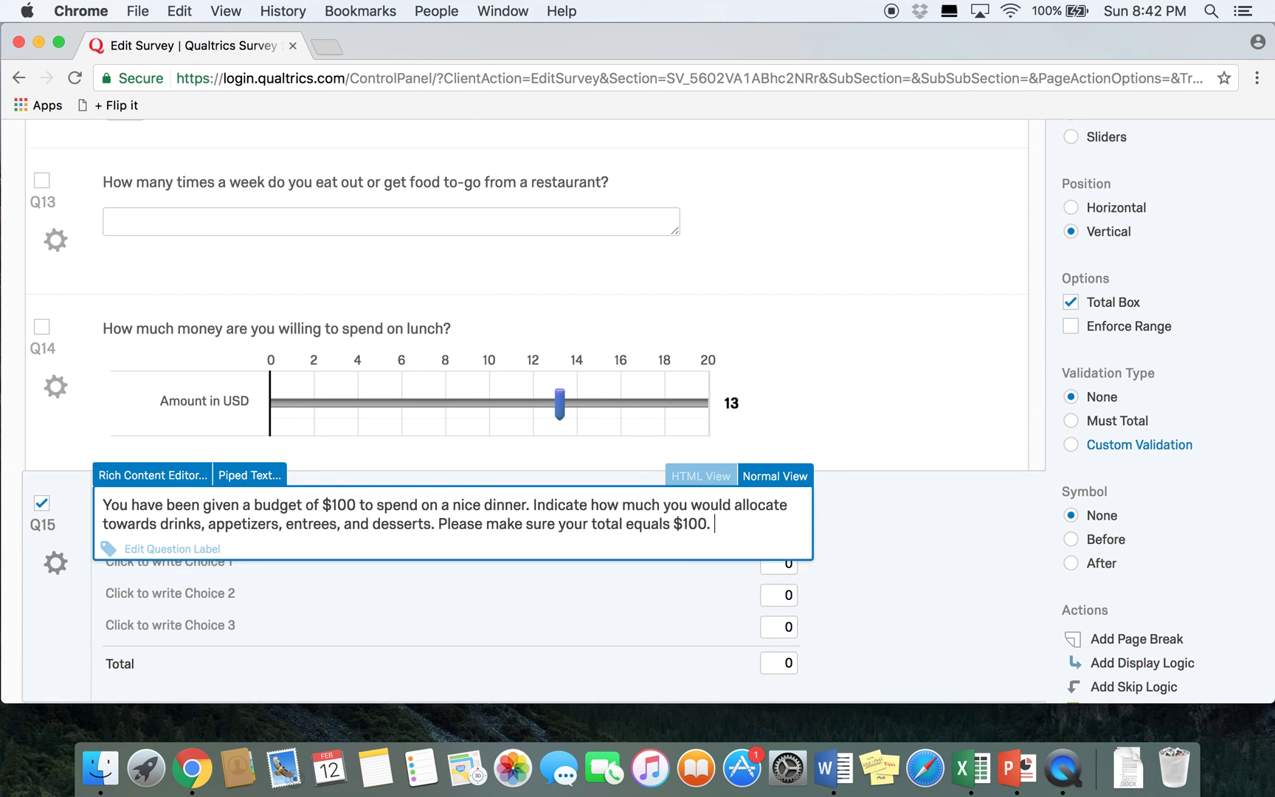
pyautogui.click(839, 571)
# Set Q15's validation to Must Total, keeping the required total at 100.
pyautogui.scroll(-3, 839, 571)
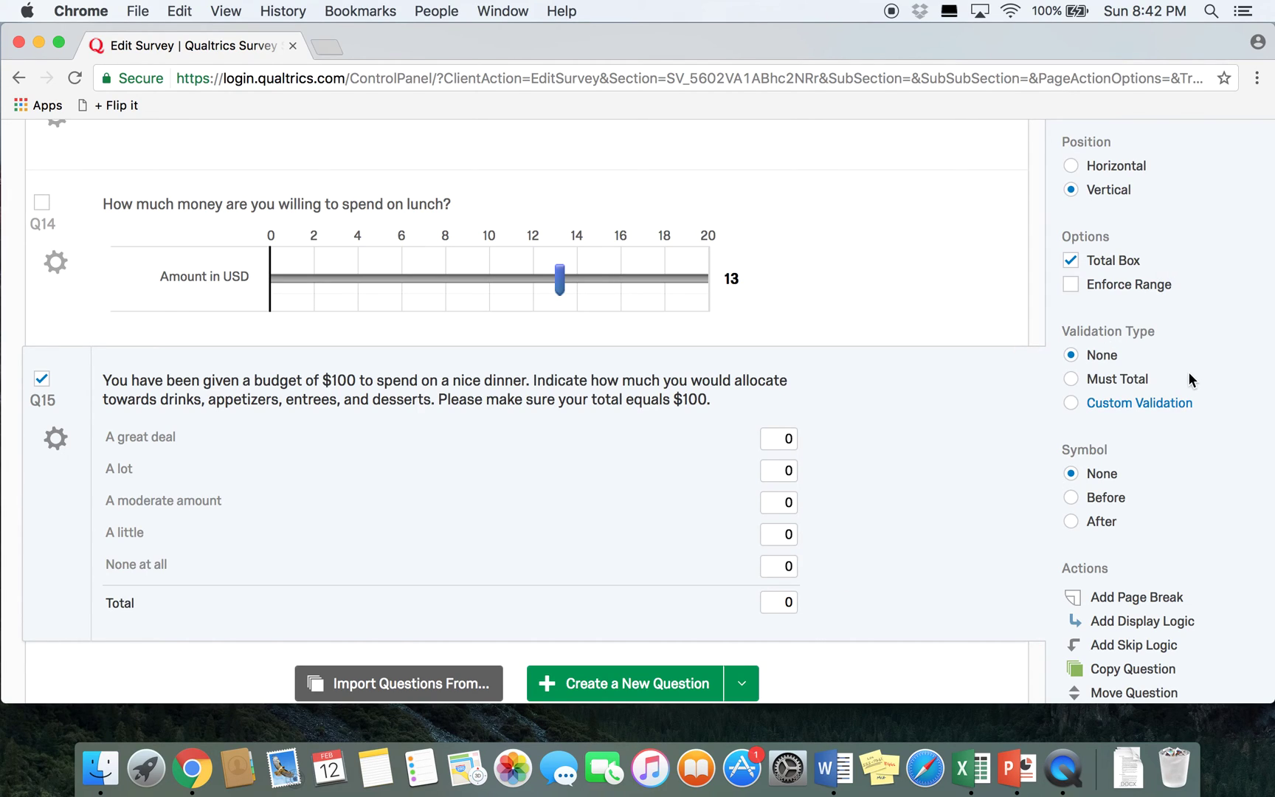
pyautogui.click(1072, 379)
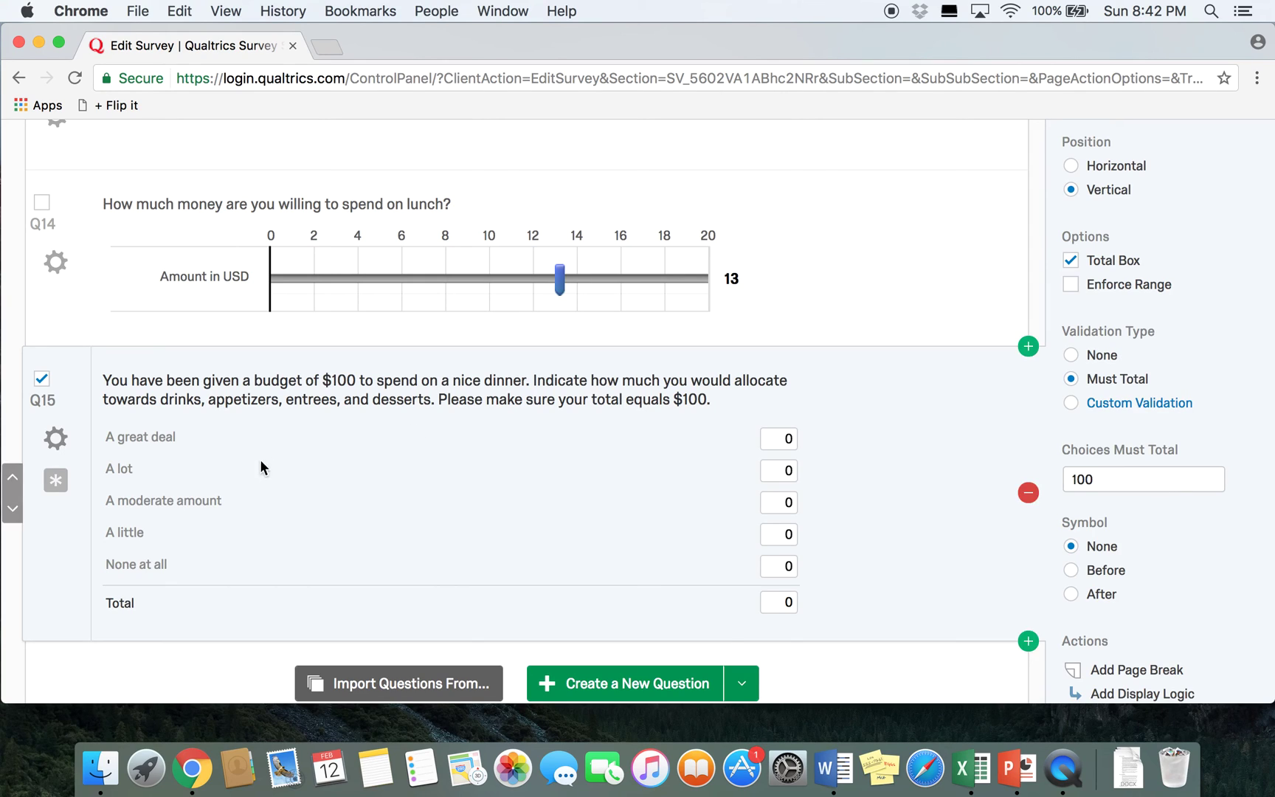
# Label Q15's choices Drinks, Appetizers, Entrees and Desserts, and delete the fifth 'None at all' choice.
pyautogui.click(110, 442)
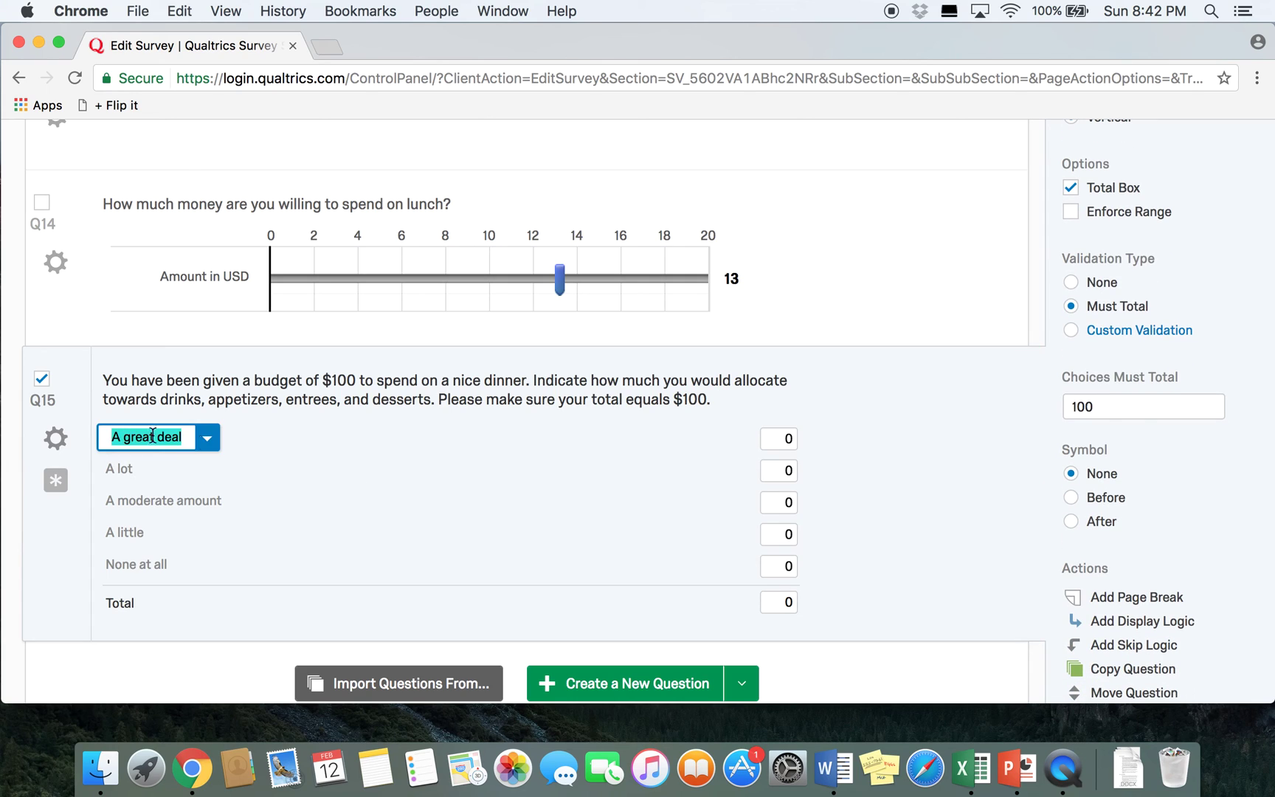
pyautogui.write('Drinks')
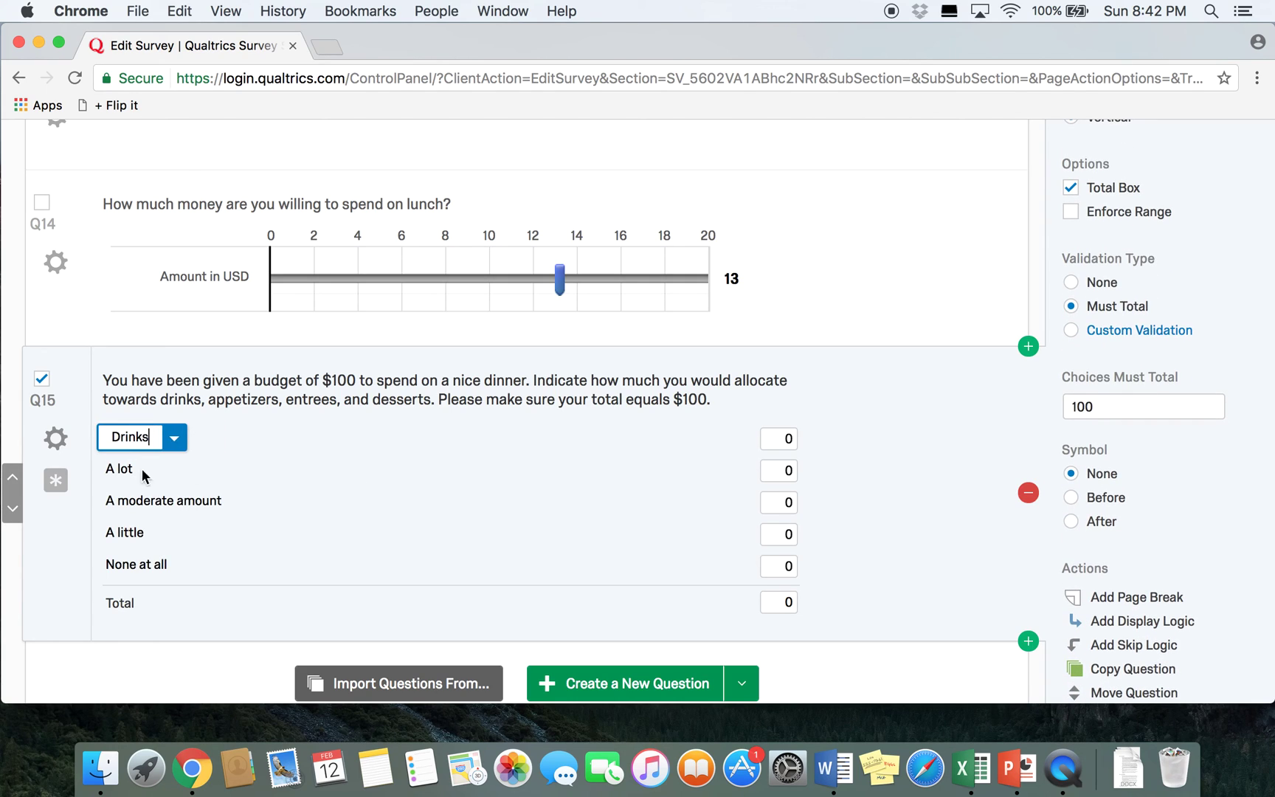
pyautogui.click(115, 478)
pyautogui.write('Appet')
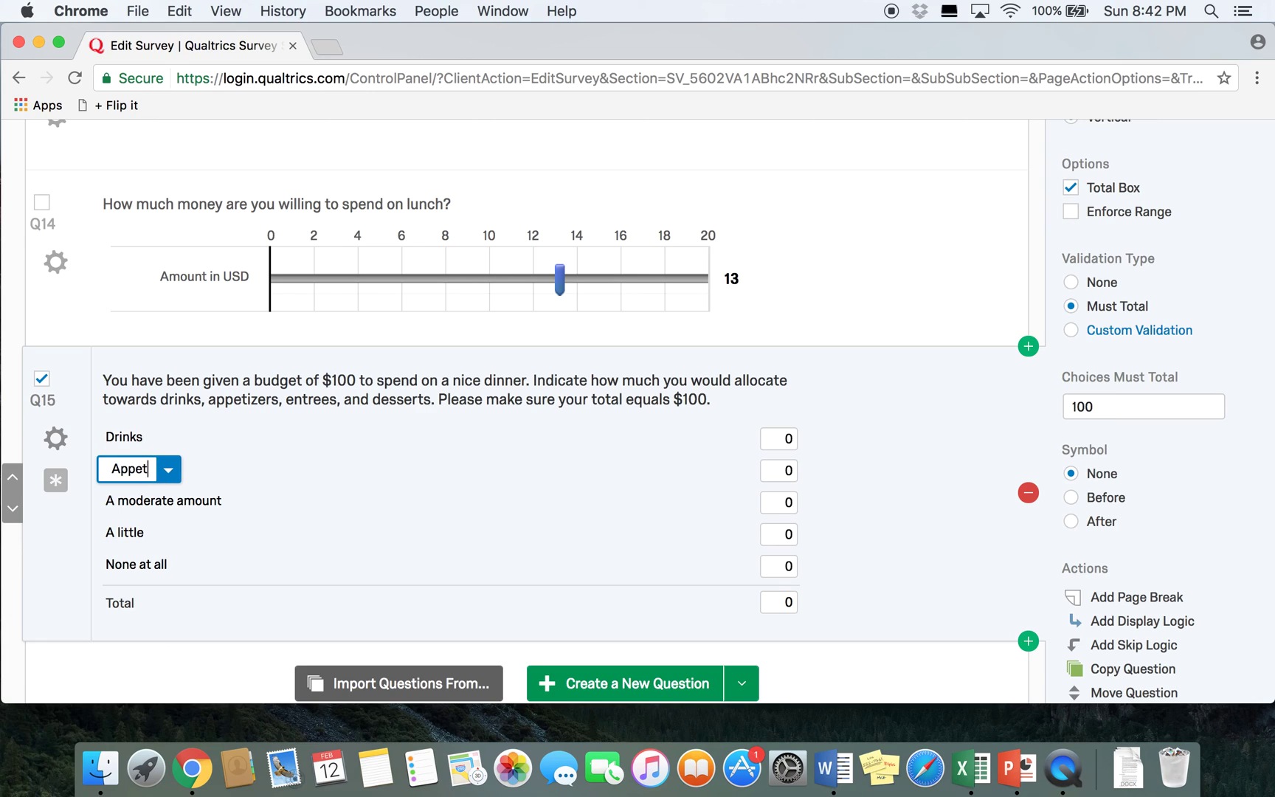
pyautogui.write('izers')
pyautogui.click(173, 501)
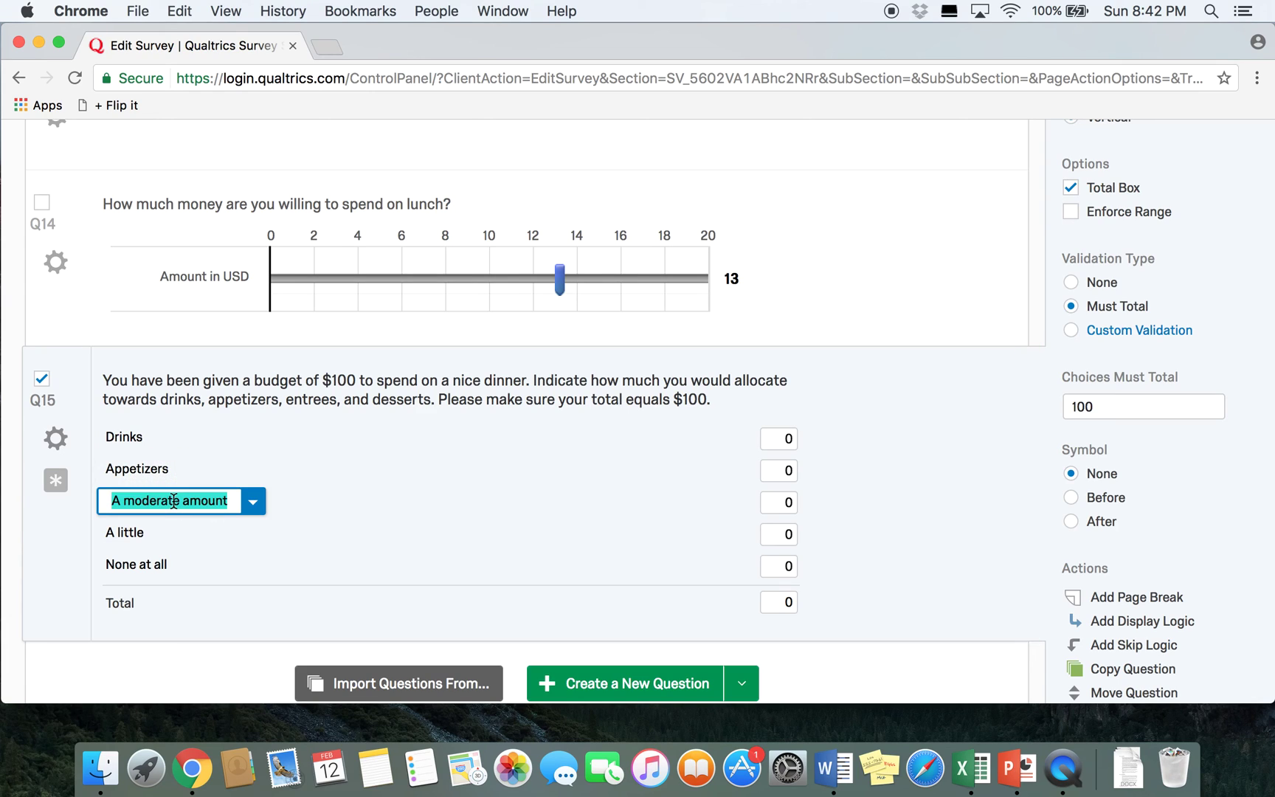
pyautogui.write('Entrees')
pyautogui.press('Tab')
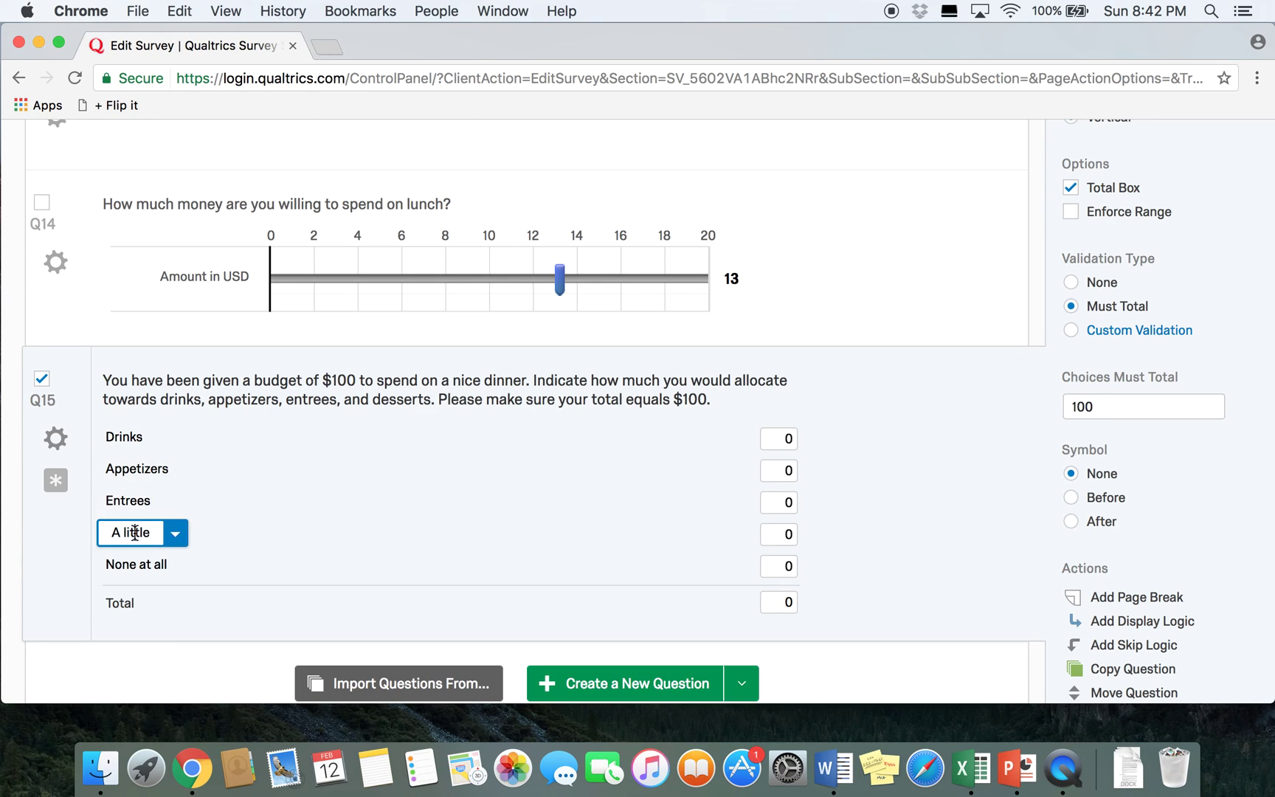
pyautogui.write('Desserts')
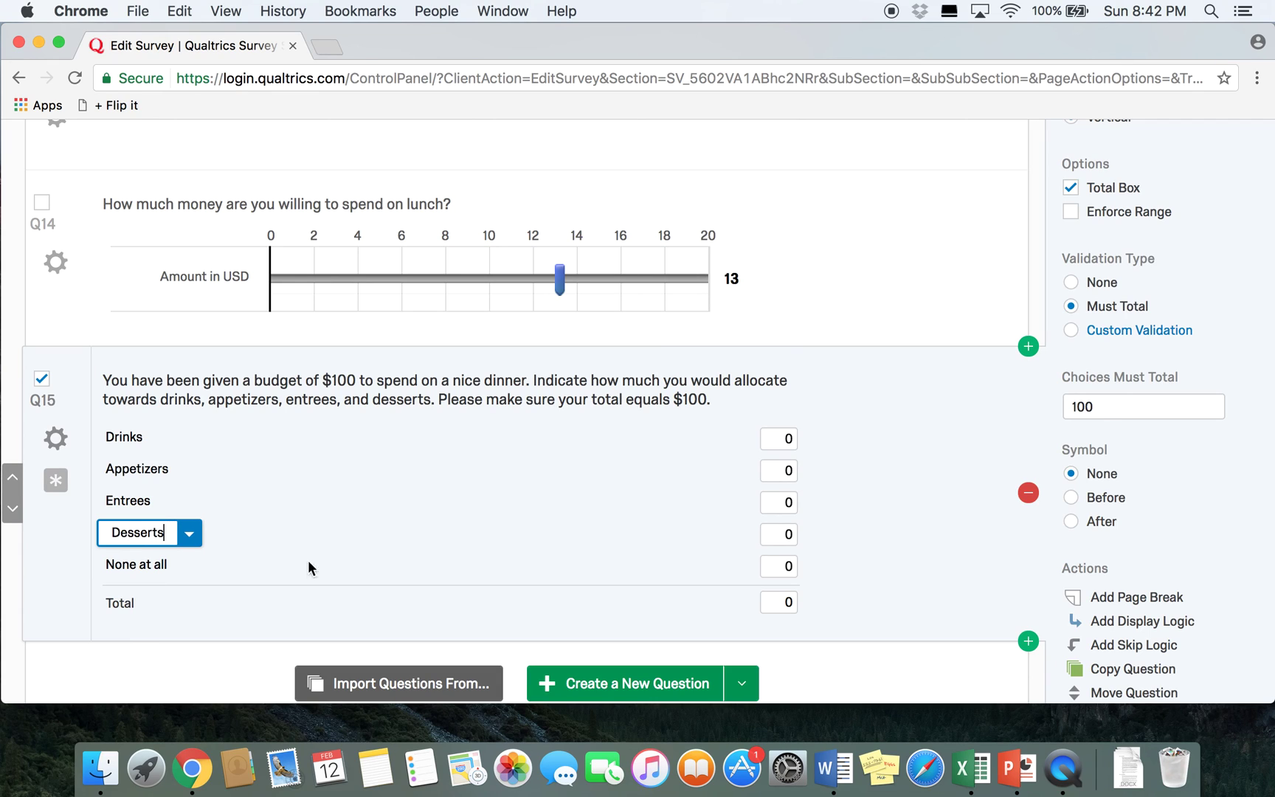
pyautogui.press('Tab')
pyautogui.press('BackSpace')
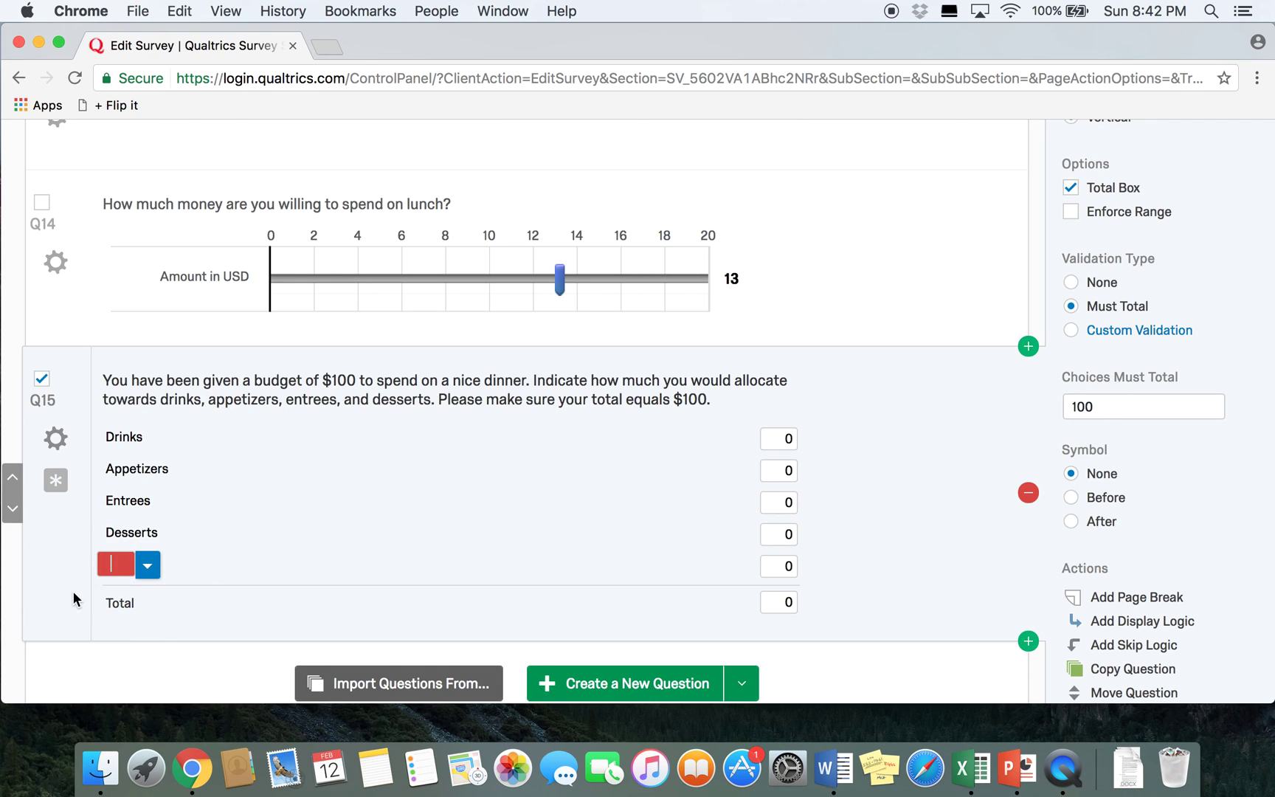
pyautogui.press('BackSpace')
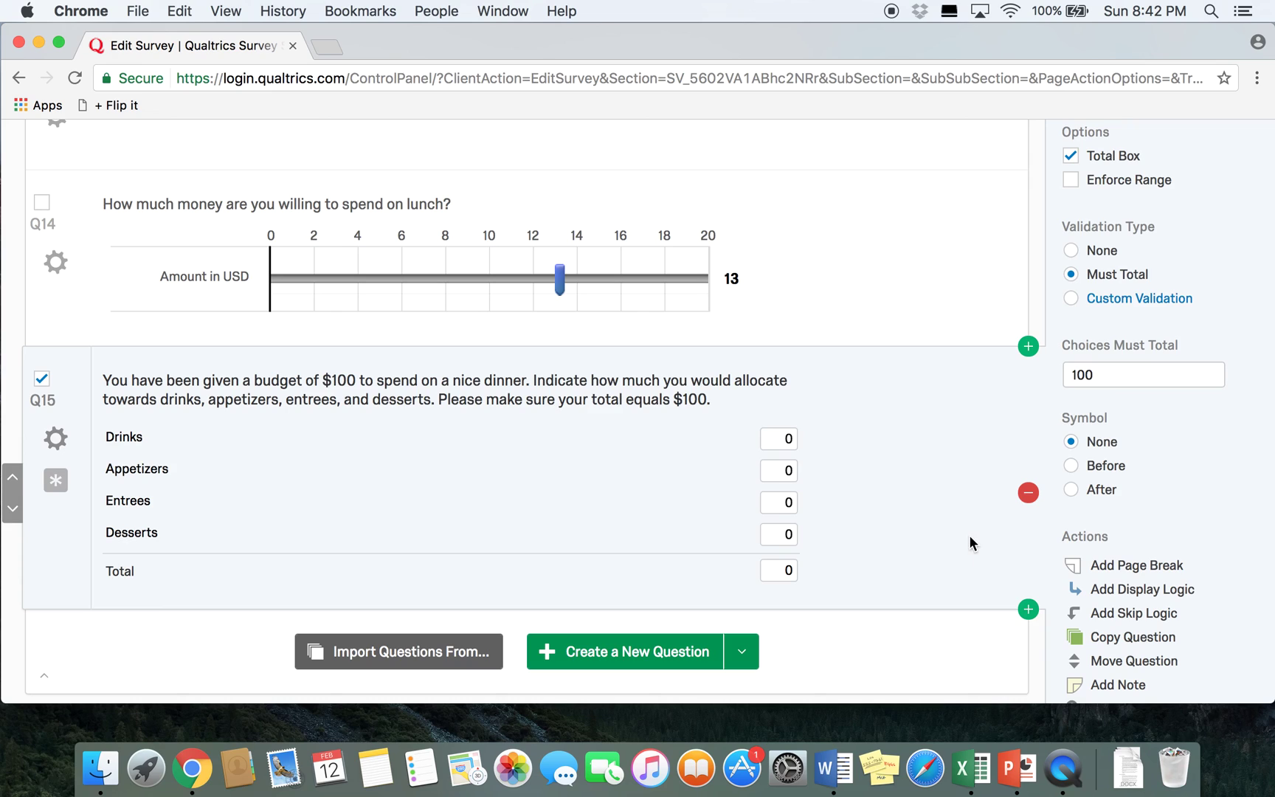